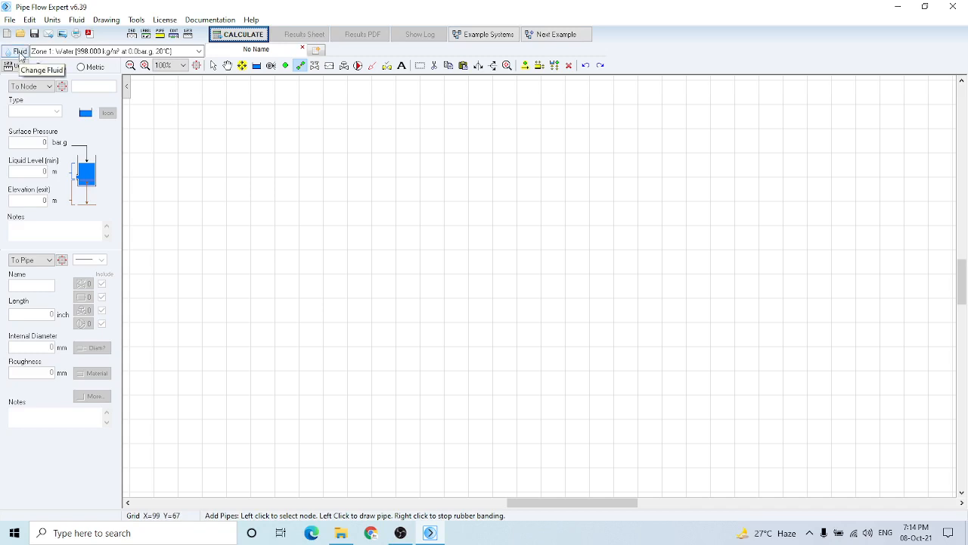
# Load the liquid ammonia entry at 0 °C and 5 bar g from the fluid database into the zone's fluid properties
pyautogui.click(18, 52)
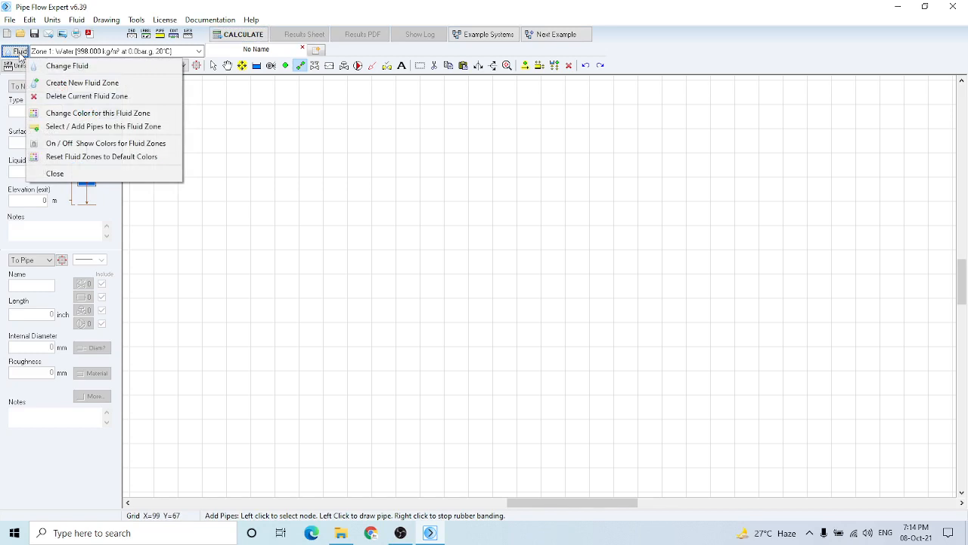
pyautogui.click(54, 71)
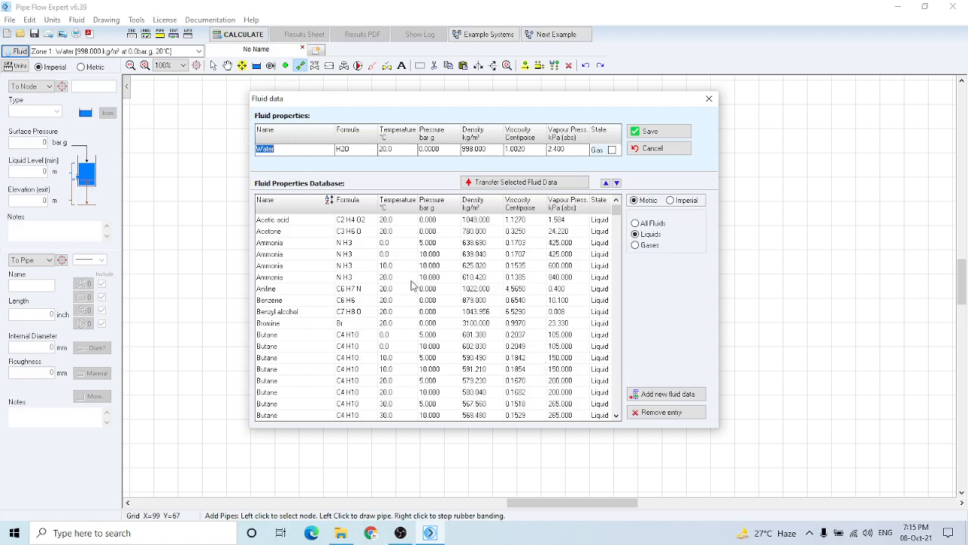
pyautogui.click(636, 245)
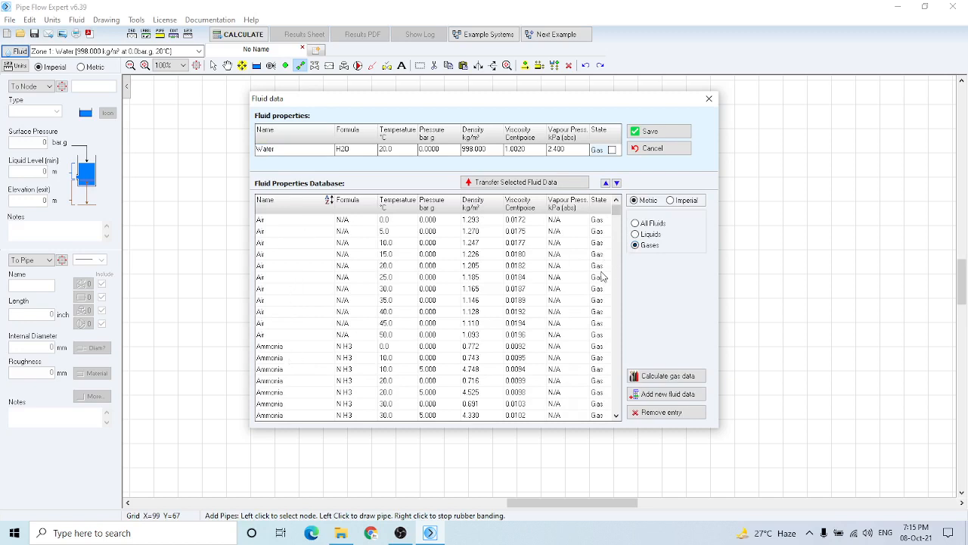
pyautogui.click(635, 234)
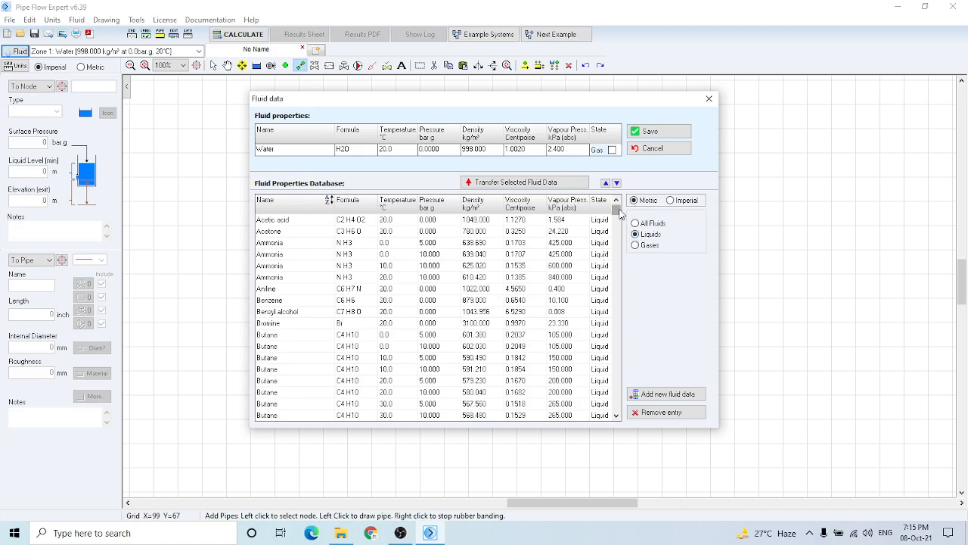
pyautogui.moveTo(618, 212)
pyautogui.mouseDown()
pyautogui.moveTo(616, 393)
pyautogui.moveTo(615, 257)
pyautogui.moveTo(629, 200)
pyautogui.mouseUp()
pyautogui.click(278, 243)
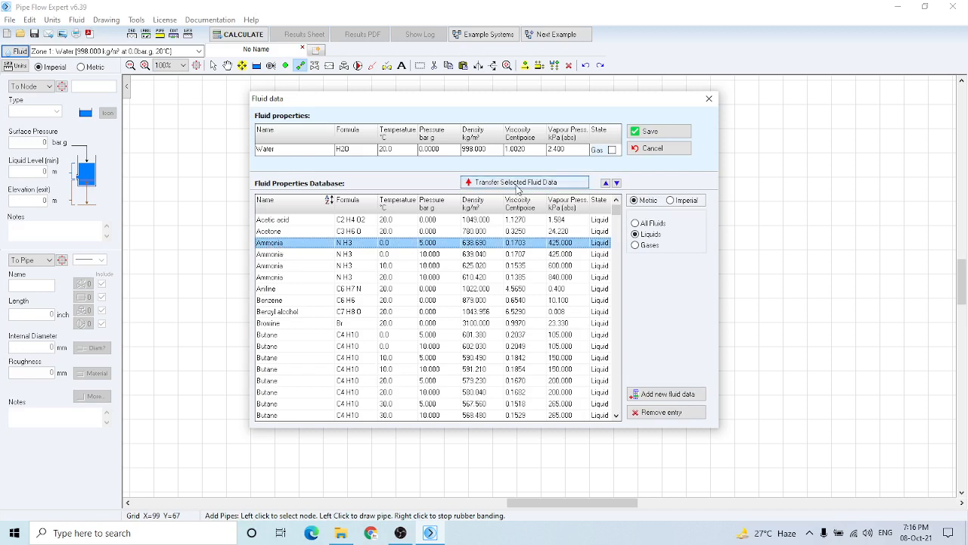
pyautogui.click(513, 185)
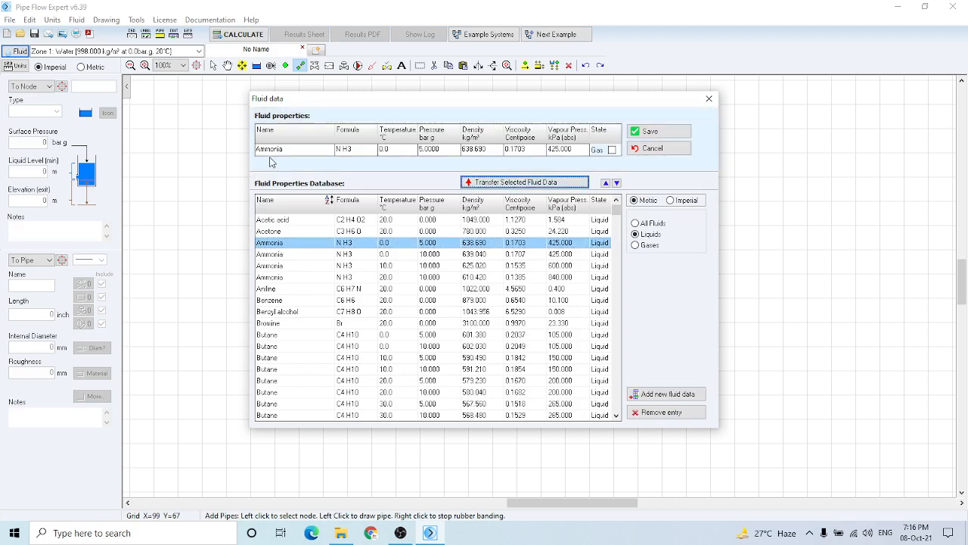
# Set the ammonia's temperature to 10 °C and save the fluid data
pyautogui.click(398, 149)
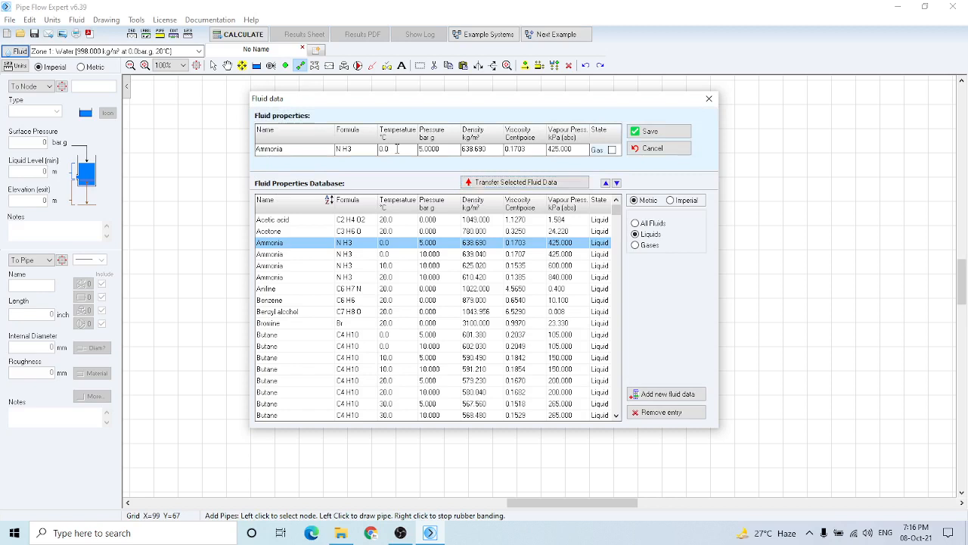
pyautogui.press('BackSpace')
pyautogui.press('BackSpace')
pyautogui.press('BackSpace')
pyautogui.write('10')
pyautogui.click(639, 133)
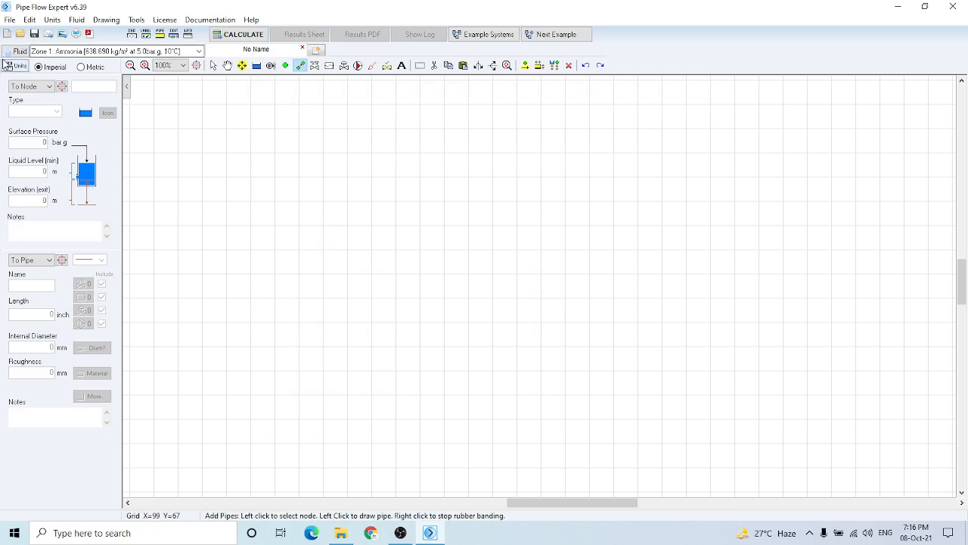
# Request the change to metric units and decline the conversion
pyautogui.click(81, 67)
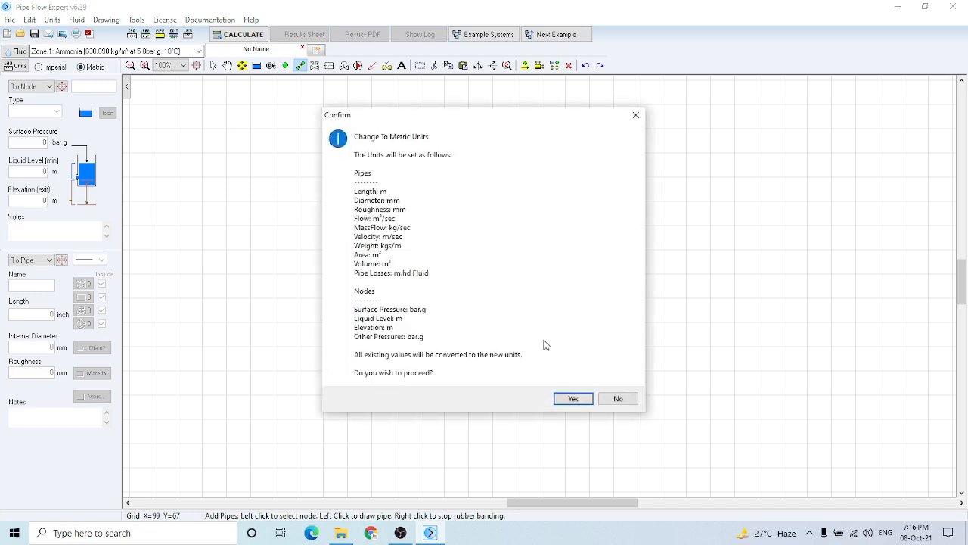
pyautogui.click(617, 398)
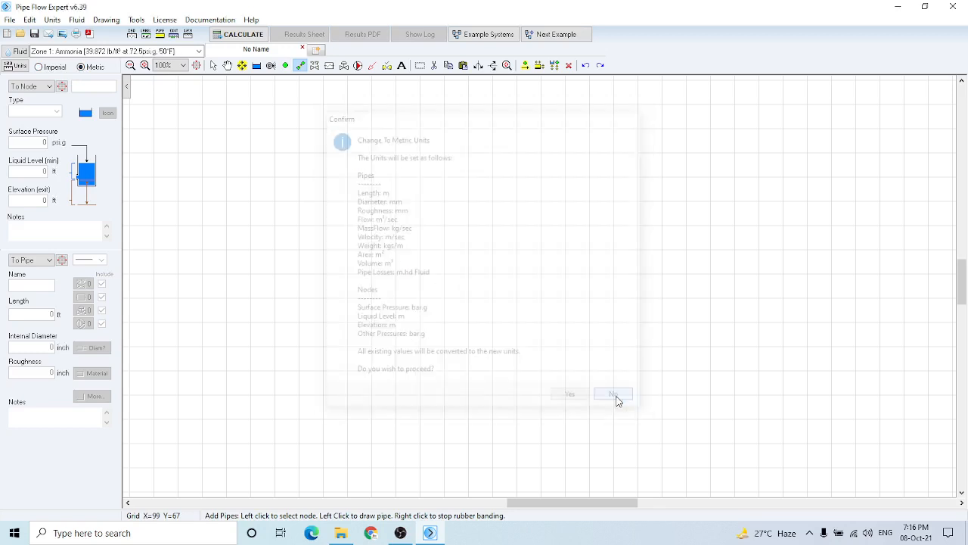
# Configure the units with pipe length in feet, pipe diameter in millimetres, and tank and node pressure in psi g
pyautogui.click(19, 67)
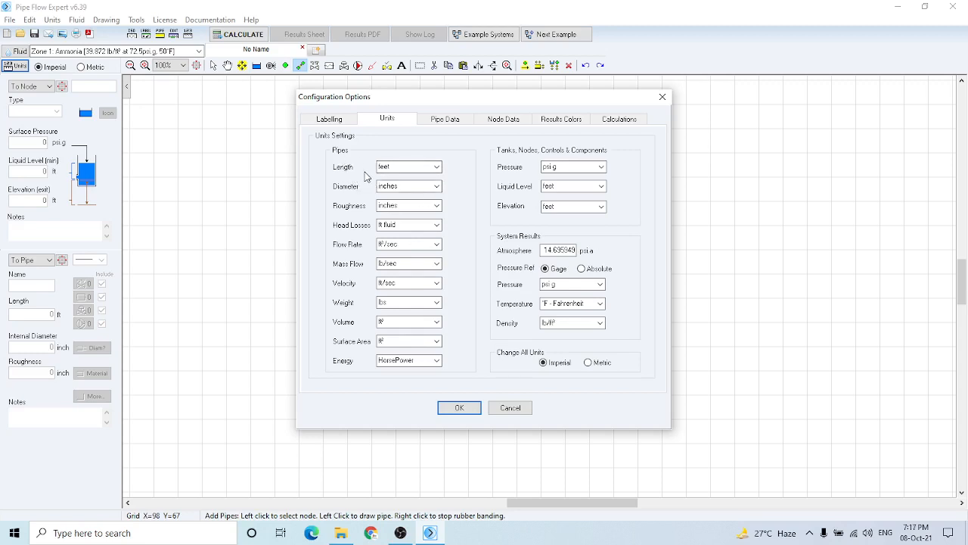
pyautogui.click(437, 168)
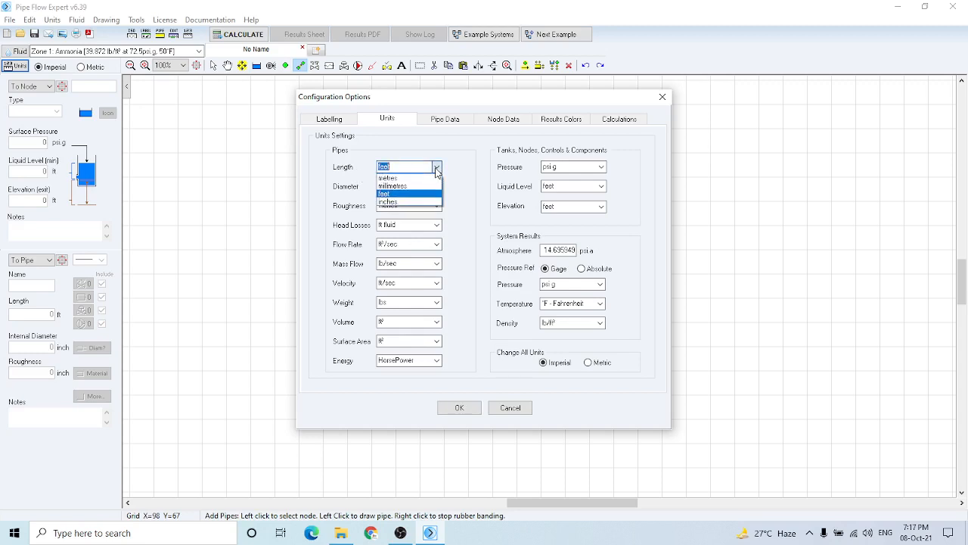
pyautogui.click(411, 202)
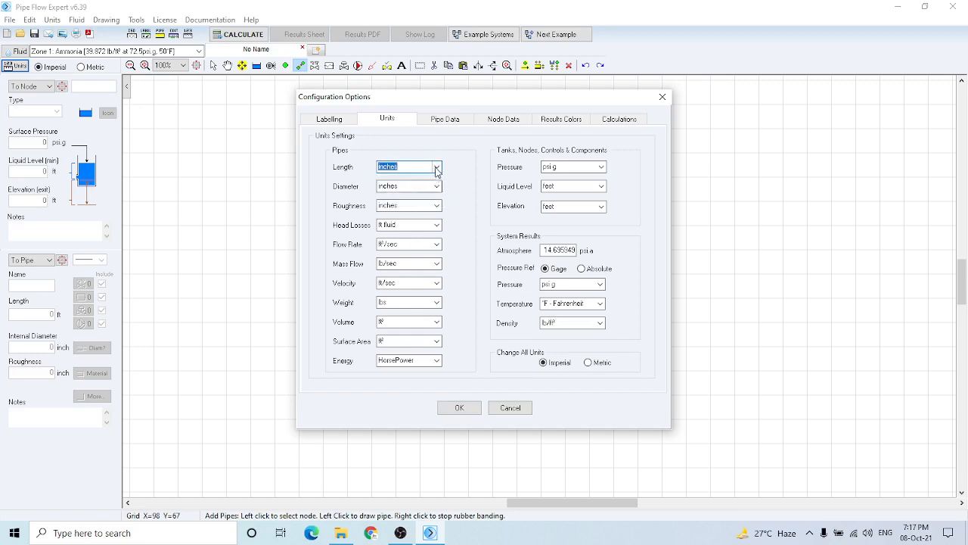
pyautogui.click(437, 167)
pyautogui.click(402, 193)
pyautogui.click(438, 188)
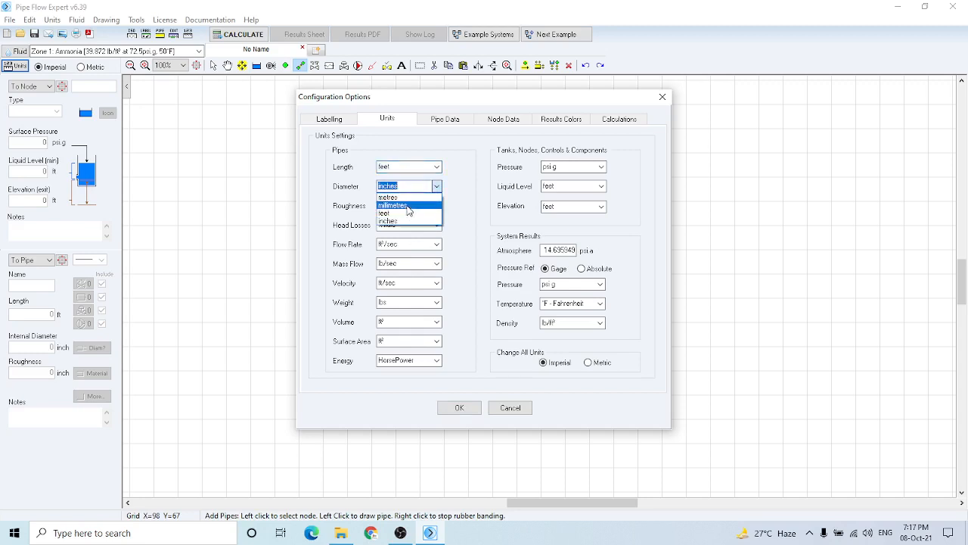
pyautogui.click(409, 206)
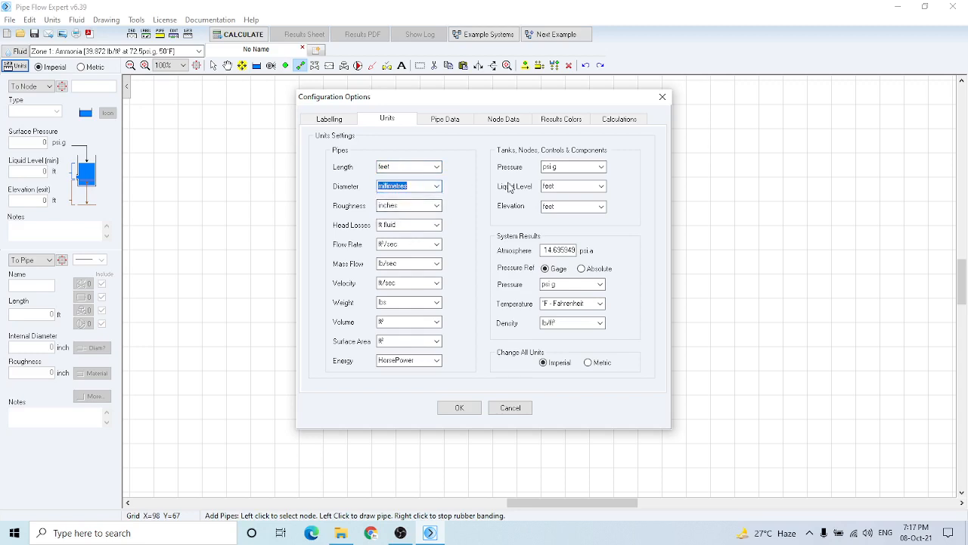
pyautogui.click(602, 167)
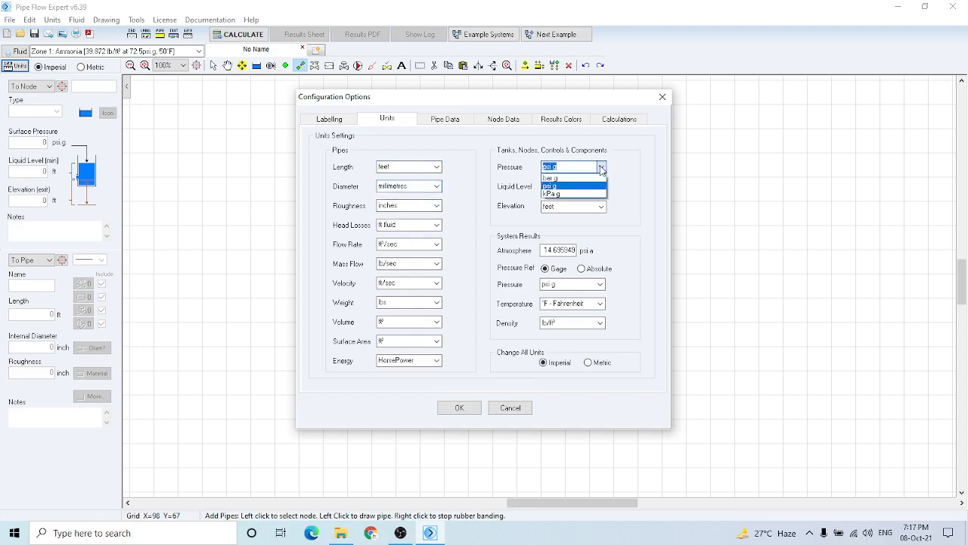
pyautogui.click(562, 186)
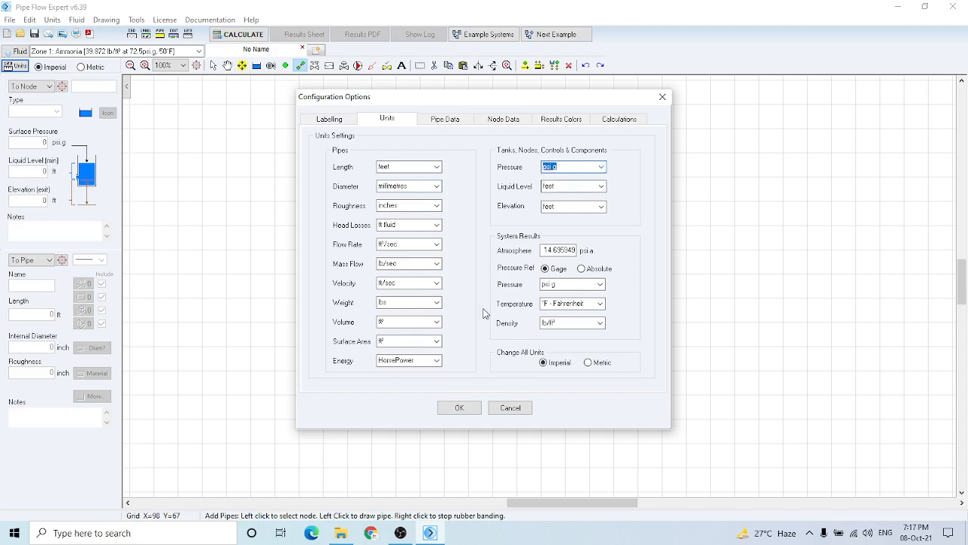
pyautogui.click(458, 408)
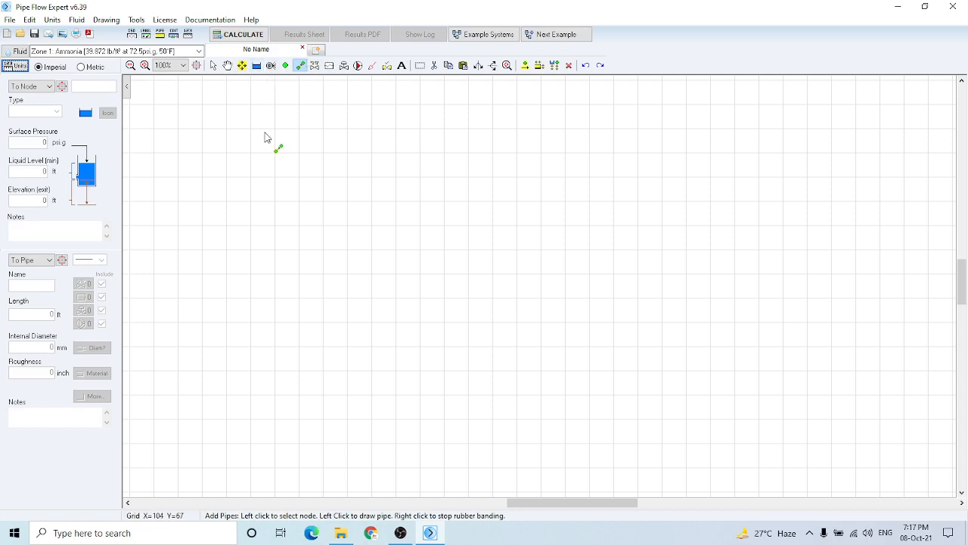
# Place two tanks on the drawing grid, one at the lower left and one higher up at the right
pyautogui.click(257, 67)
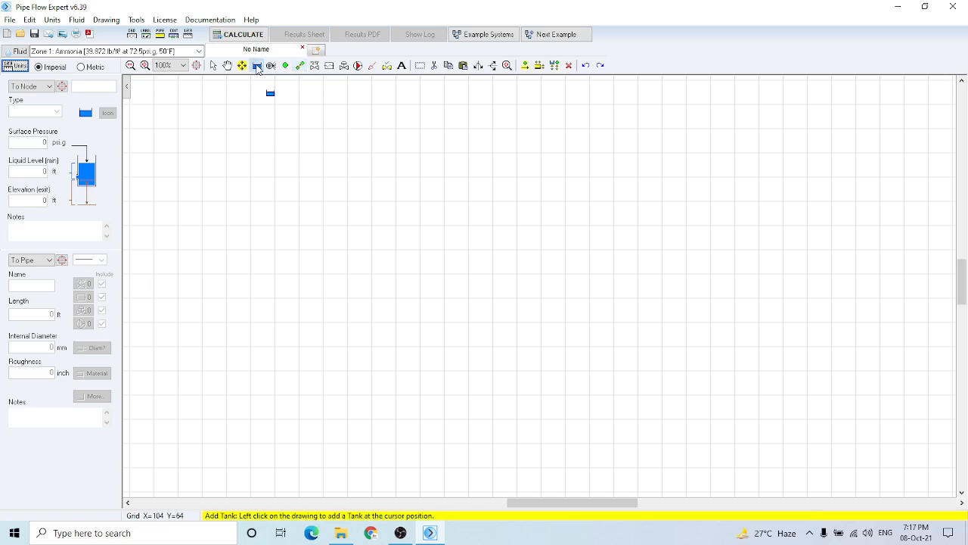
pyautogui.click(223, 296)
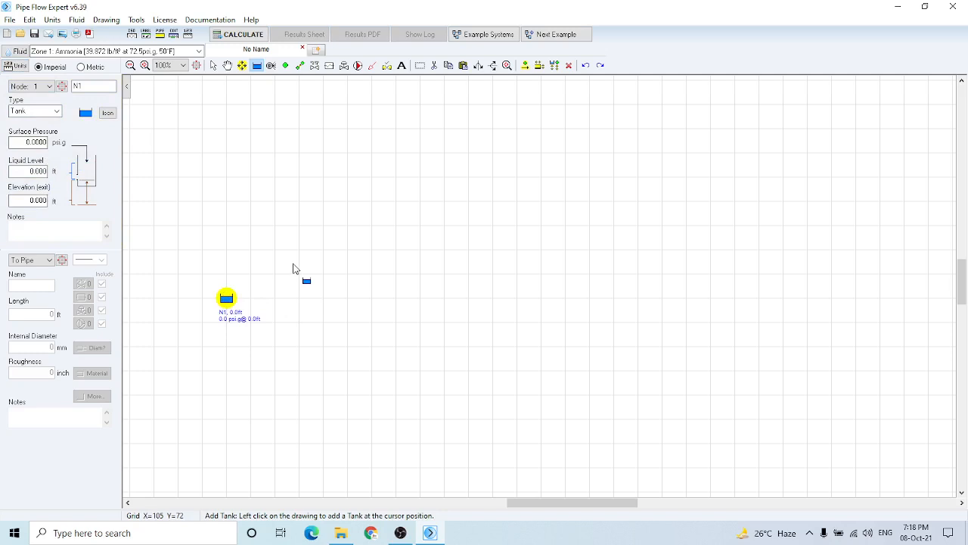
pyautogui.click(681, 125)
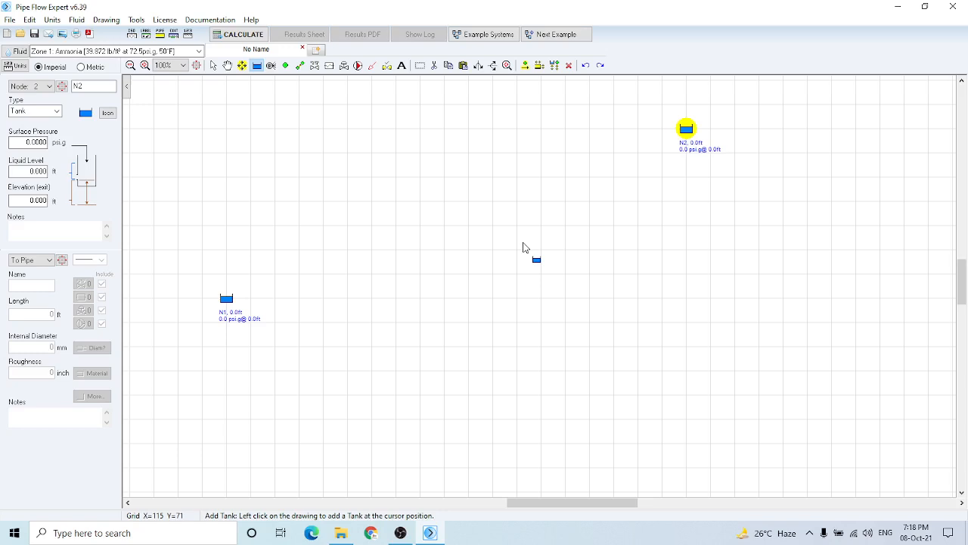
pyautogui.press('Escape')
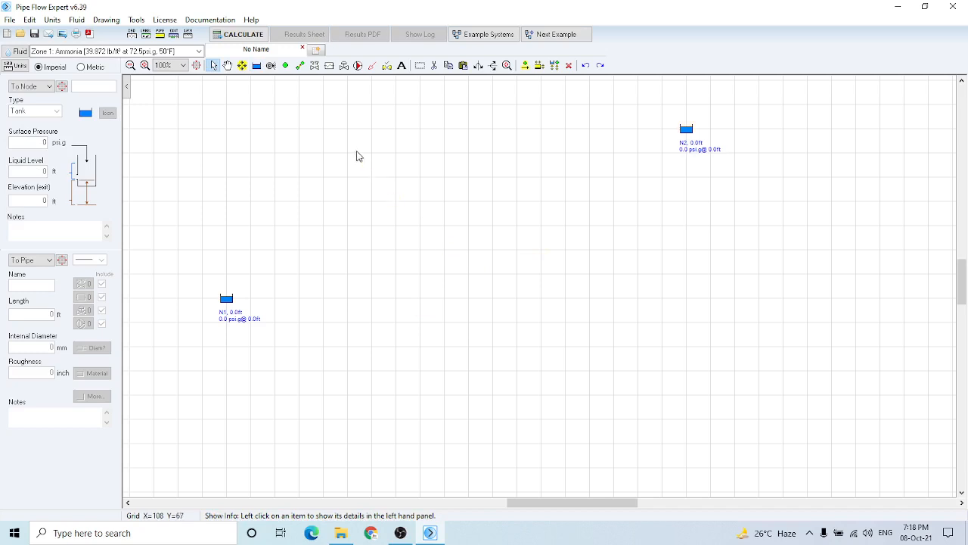
# Draw the first pipe horizontally from tank N1 to below the midpoint of the grid and set the default pipe length to 5 ft
pyautogui.click(302, 67)
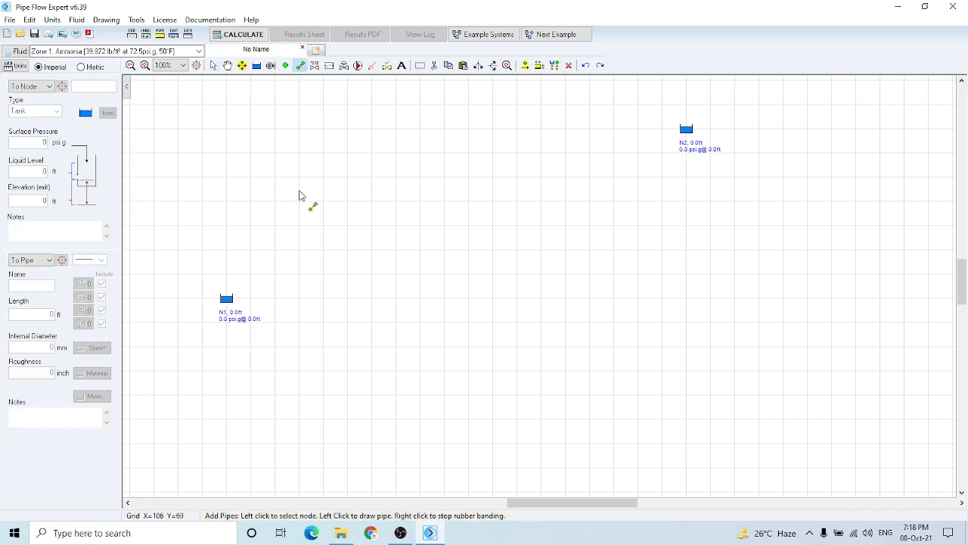
pyautogui.click(227, 300)
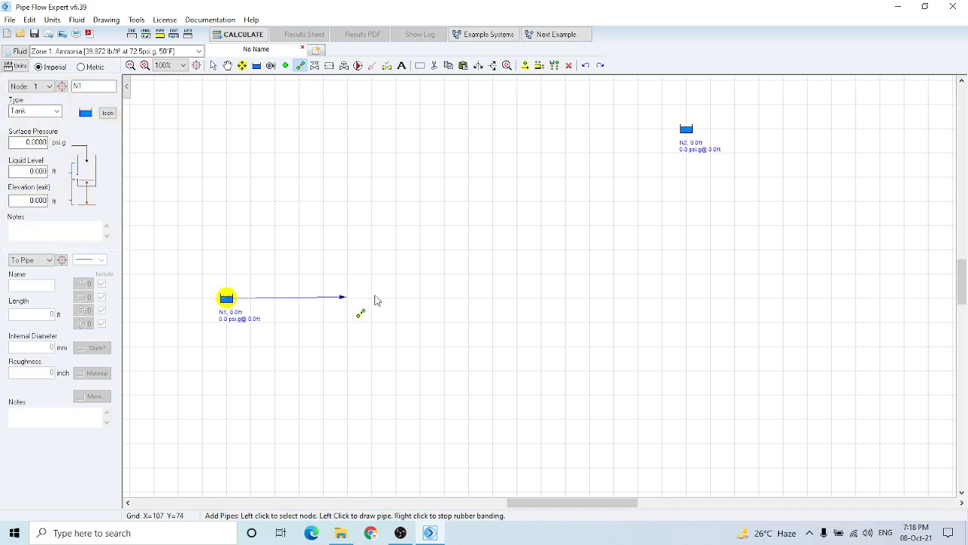
pyautogui.click(496, 303)
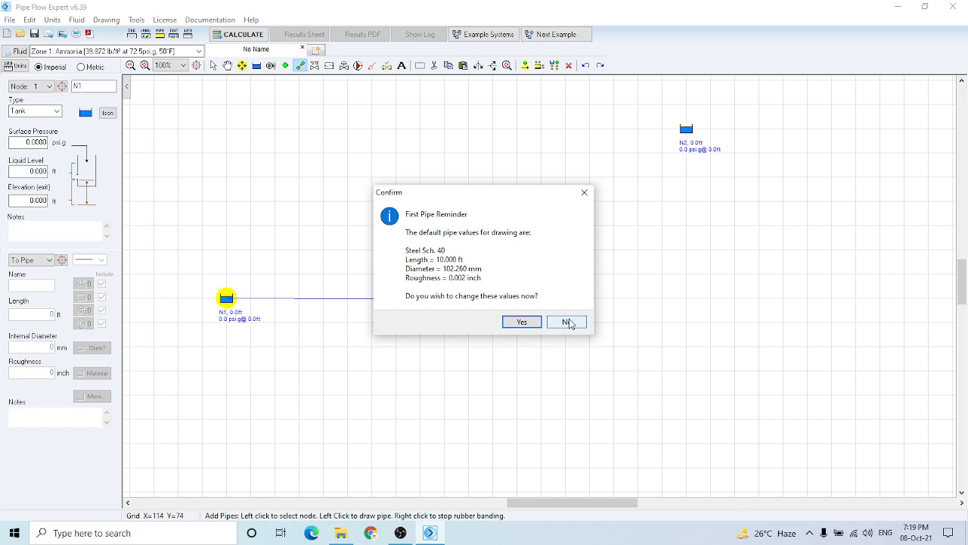
pyautogui.click(521, 323)
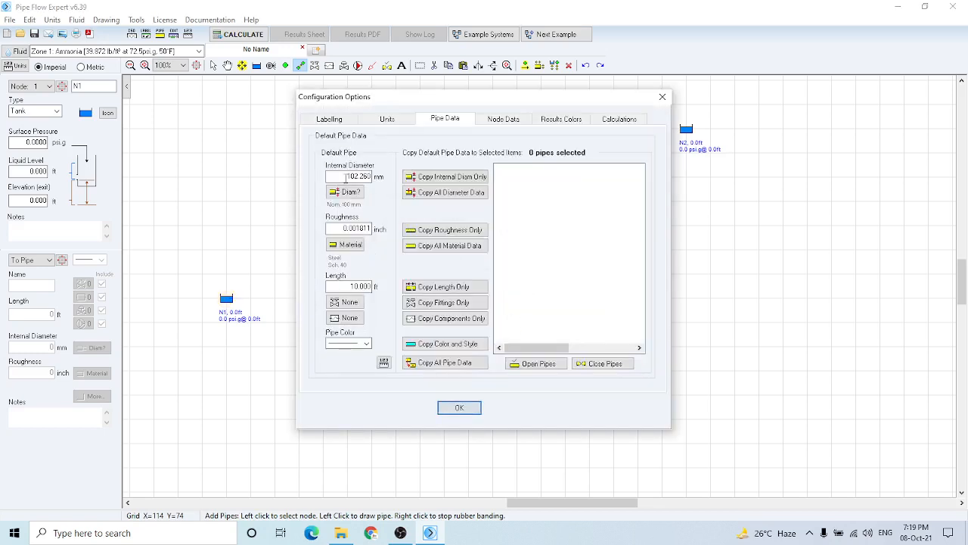
pyautogui.doubleClick(351, 286)
pyautogui.write('5')
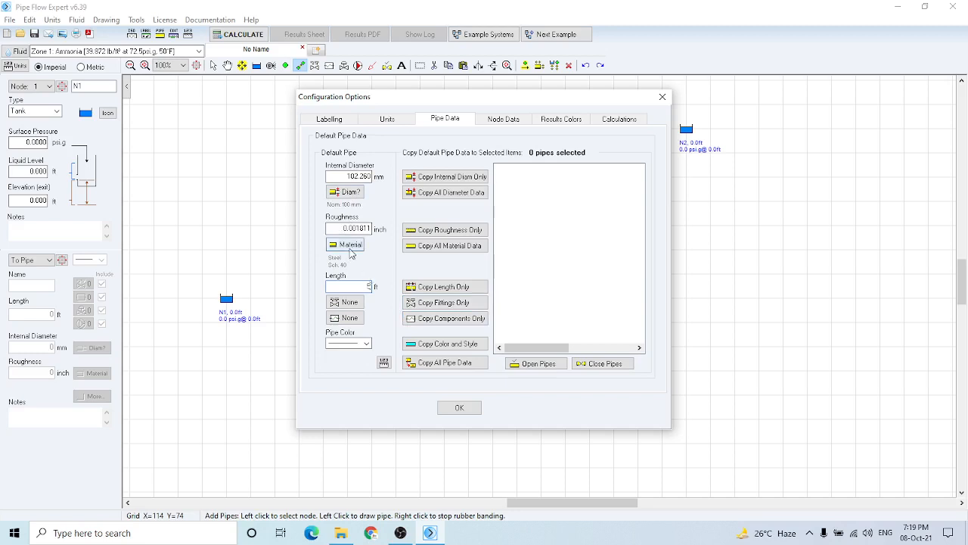
# Try to change the default pipe material to Steel (ANSI) Sch. 60 without choosing a pipe size
pyautogui.click(349, 246)
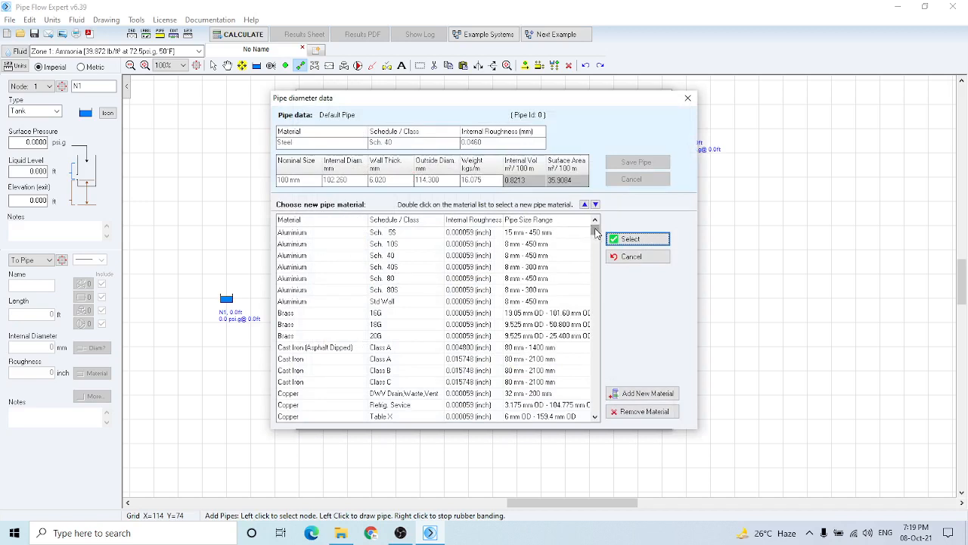
pyautogui.moveTo(596, 229); pyautogui.dragTo(573, 369)
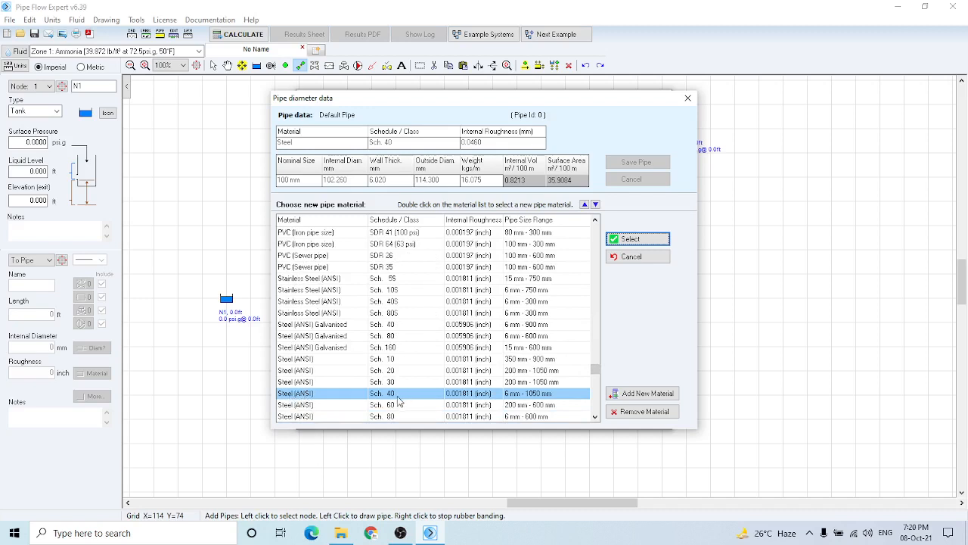
pyautogui.doubleClick(301, 407)
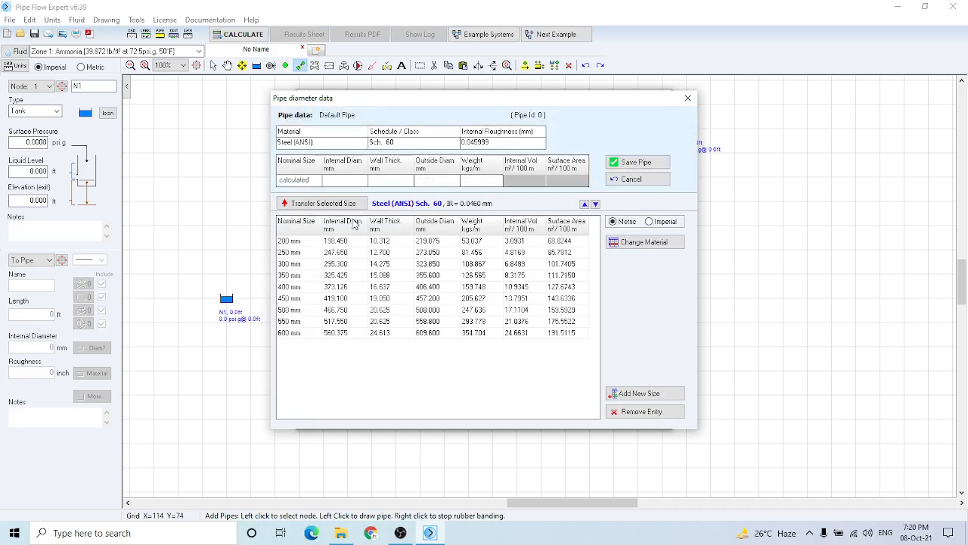
pyautogui.click(640, 163)
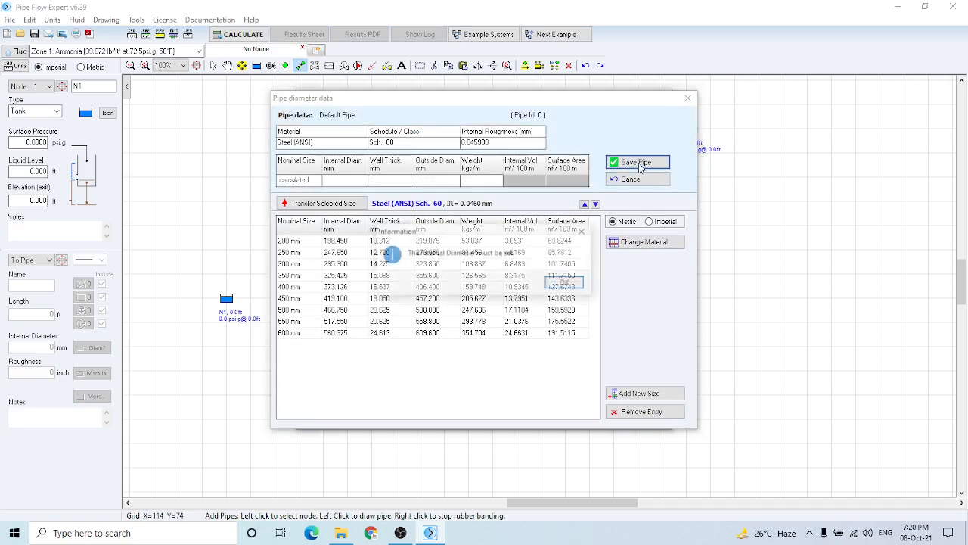
pyautogui.click(569, 283)
pyautogui.click(689, 99)
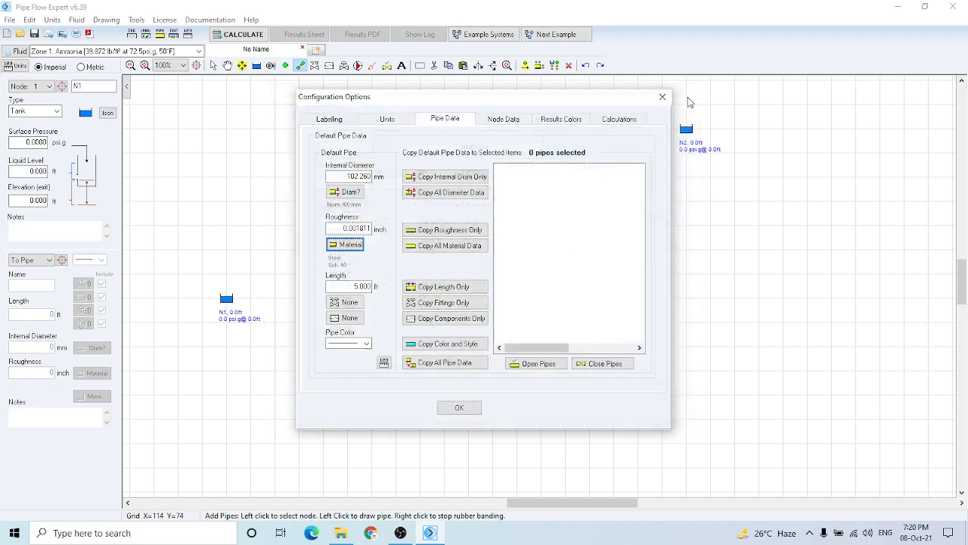
# Accept the default pipe data and continue the run vertically up to a corner joint level with tank N2 and across to that tank
pyautogui.click(459, 408)
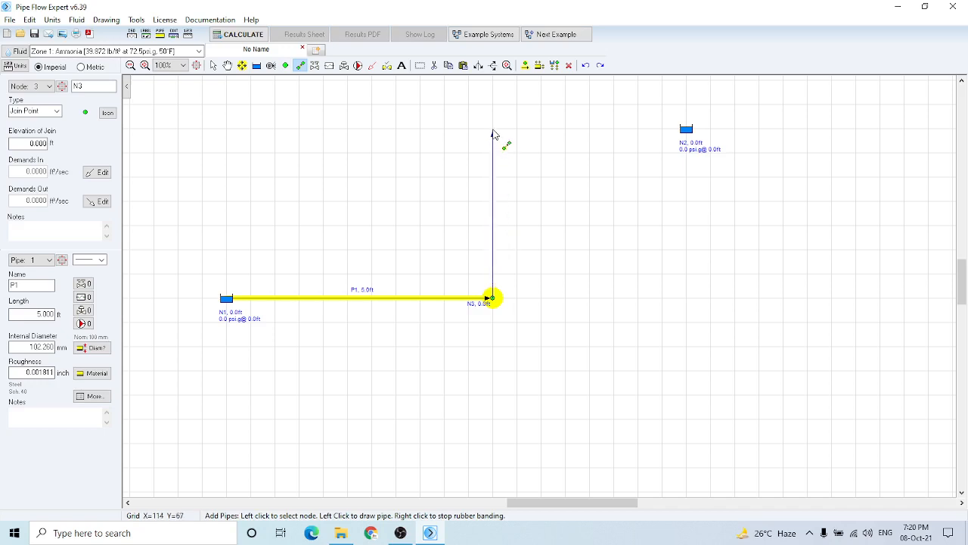
pyautogui.click(492, 130)
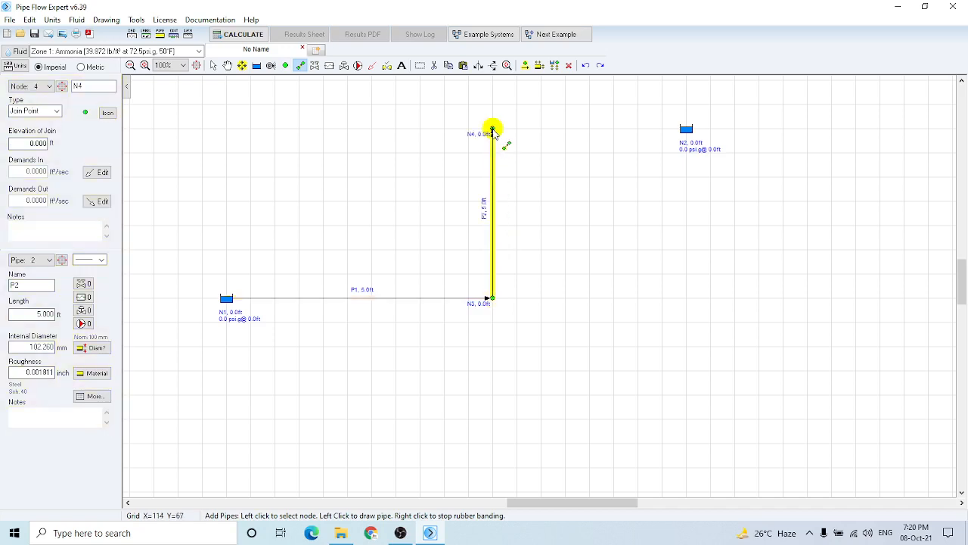
pyautogui.click(686, 131)
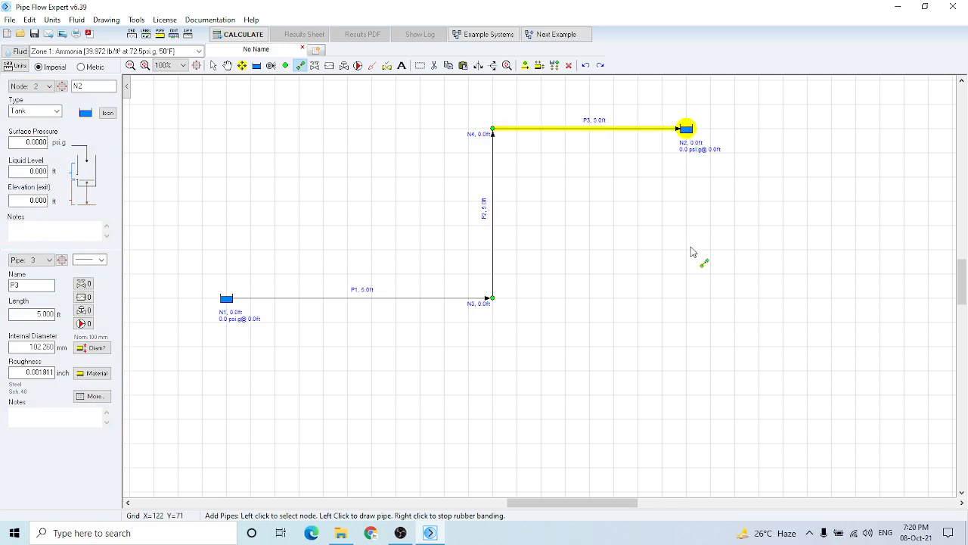
# Finish the pipe run and add a pump to the lower part of vertical pipe P2, about 1 ft along, opening its data for entry
pyautogui.rightClick(600, 304)
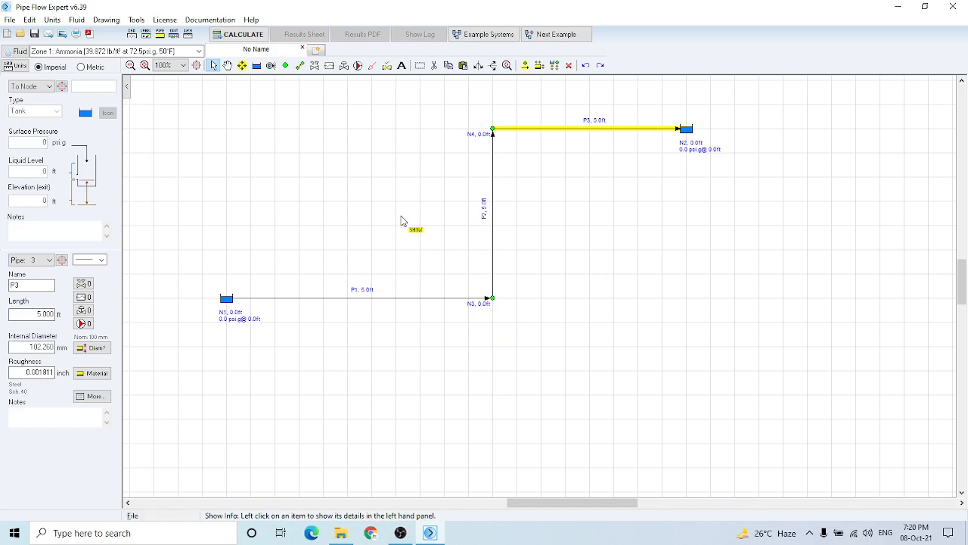
pyautogui.click(358, 65)
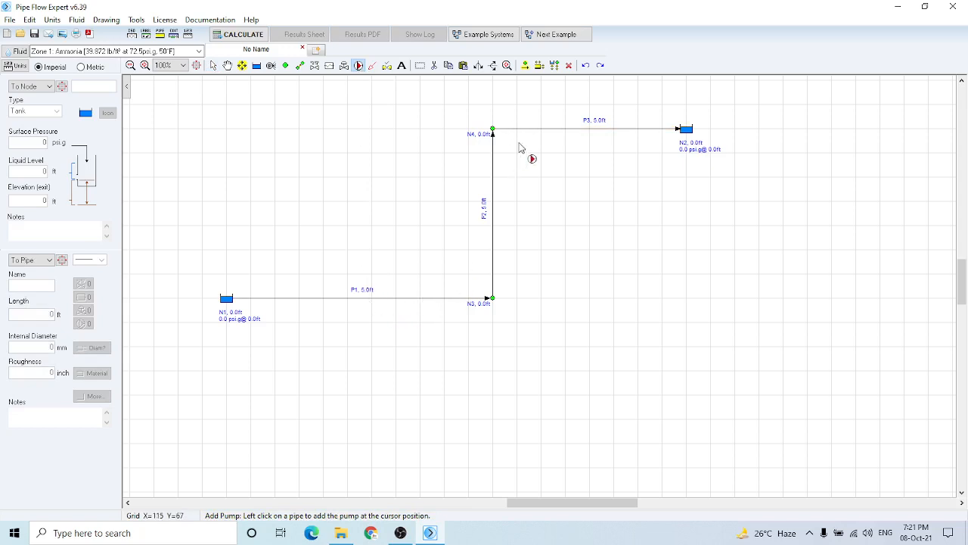
pyautogui.click(494, 256)
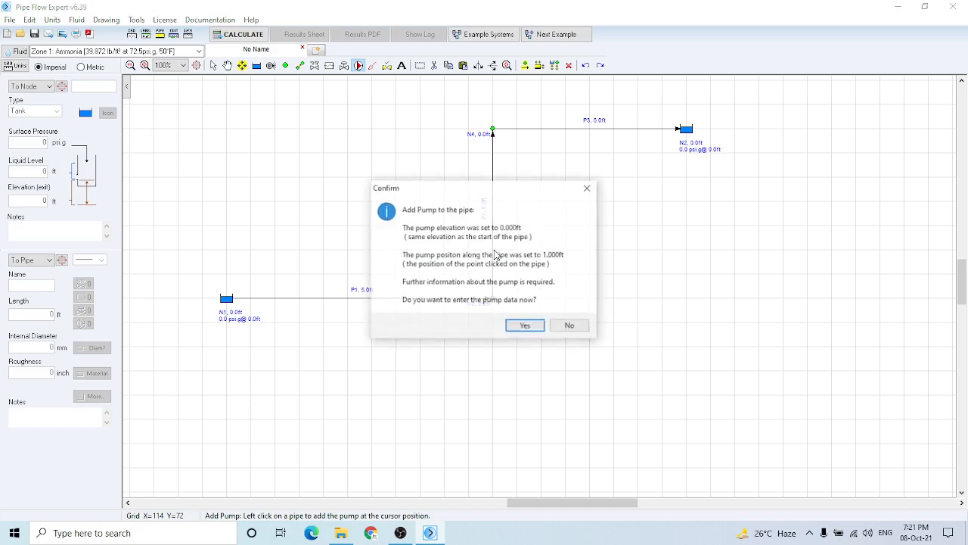
pyautogui.click(528, 327)
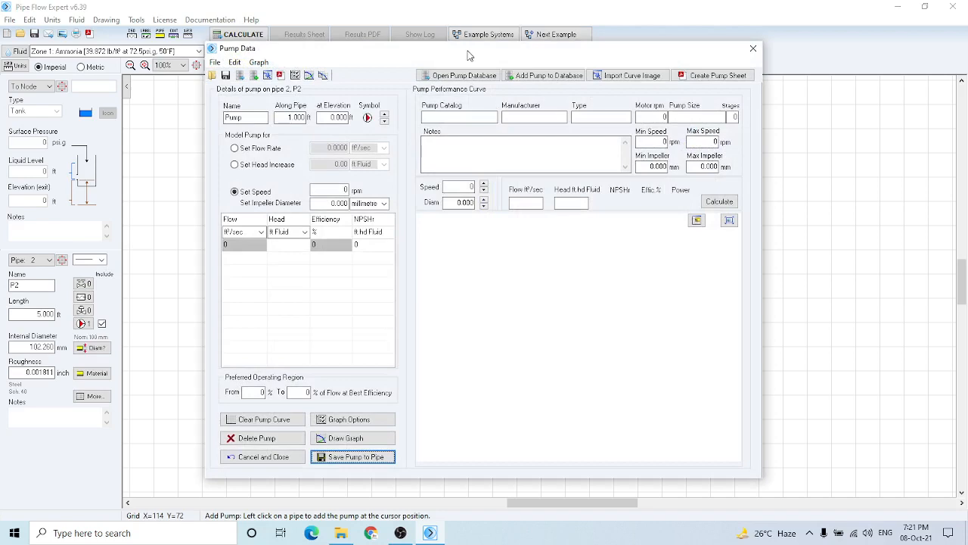
pyautogui.moveTo(469, 56); pyautogui.dragTo(786, 278)
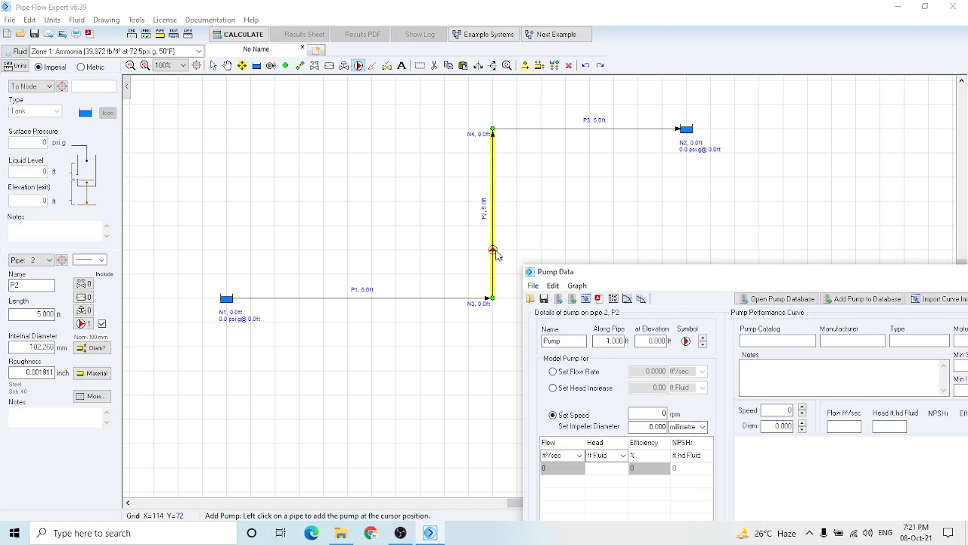
pyautogui.moveTo(694, 273); pyautogui.dragTo(350, 74)
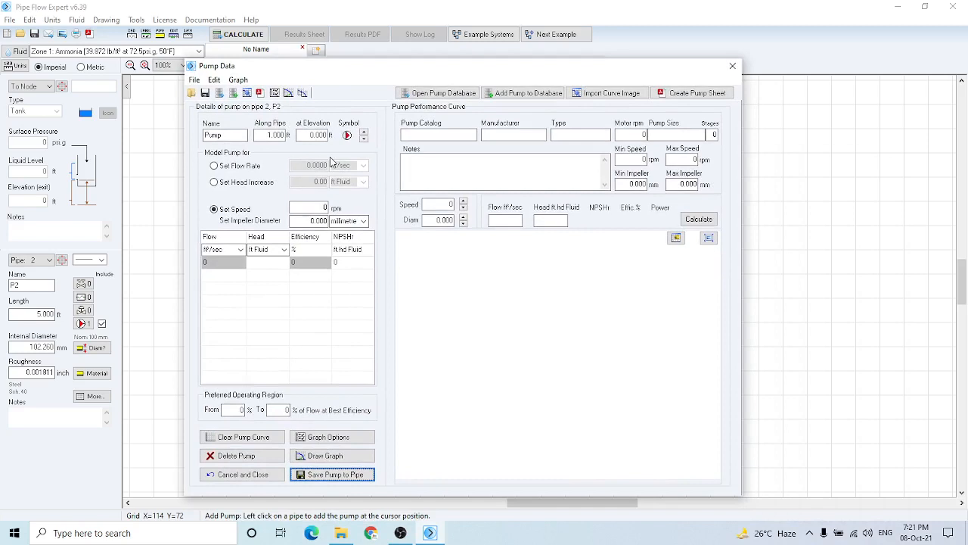
# Compare the pump modelling options for set flow rate, set head increase and set speed
pyautogui.click(214, 166)
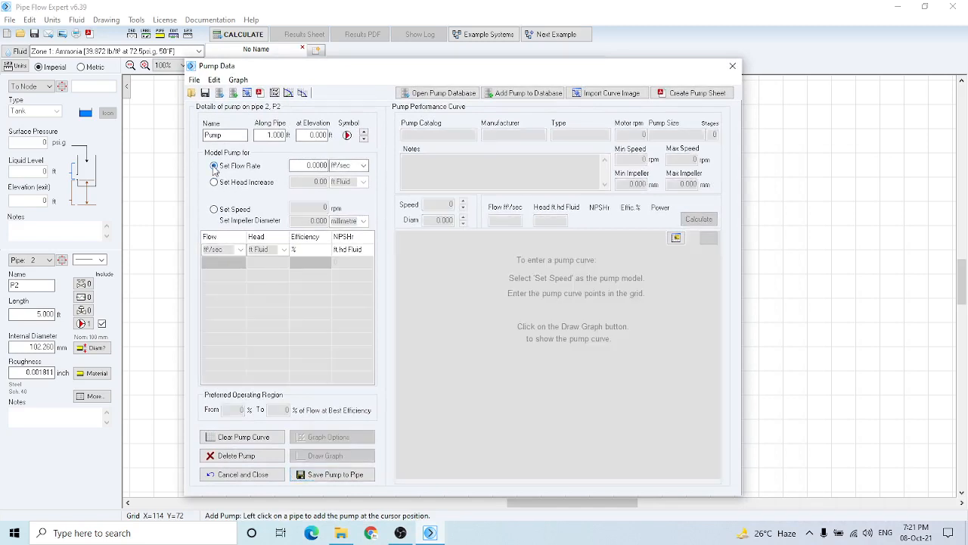
pyautogui.click(214, 183)
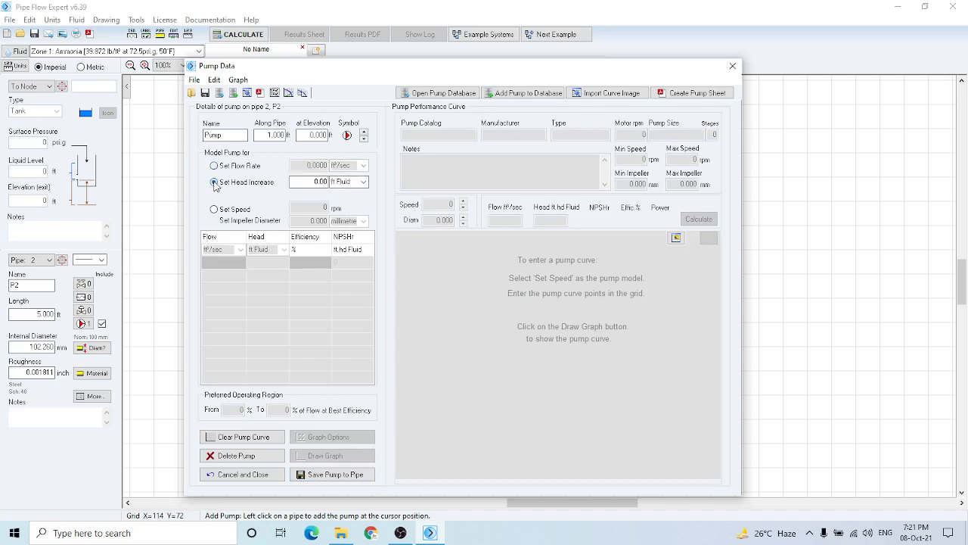
pyautogui.click(214, 209)
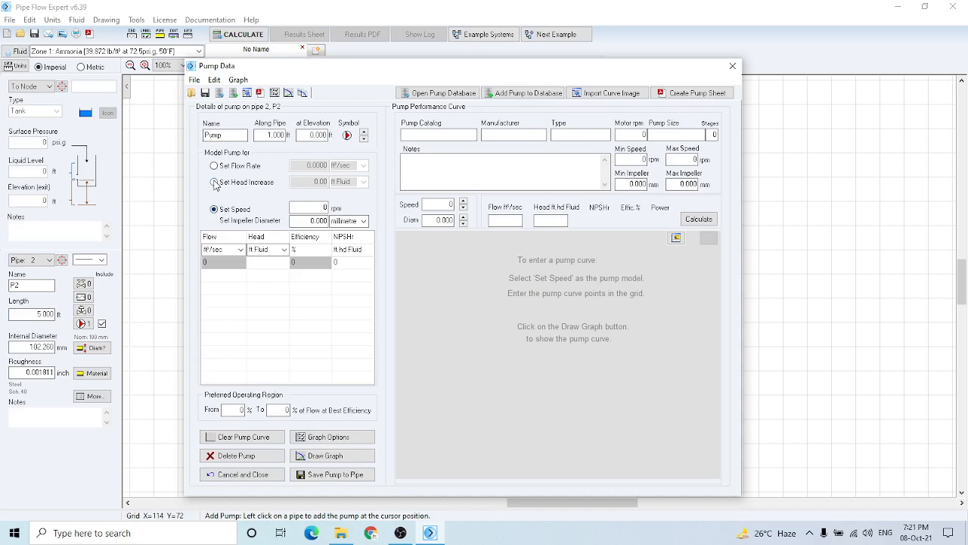
pyautogui.click(215, 182)
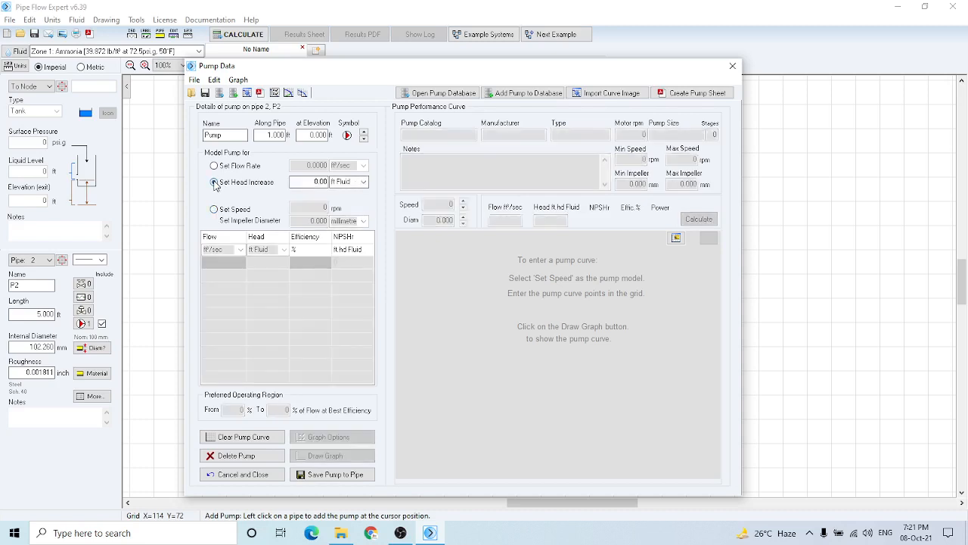
pyautogui.click(215, 167)
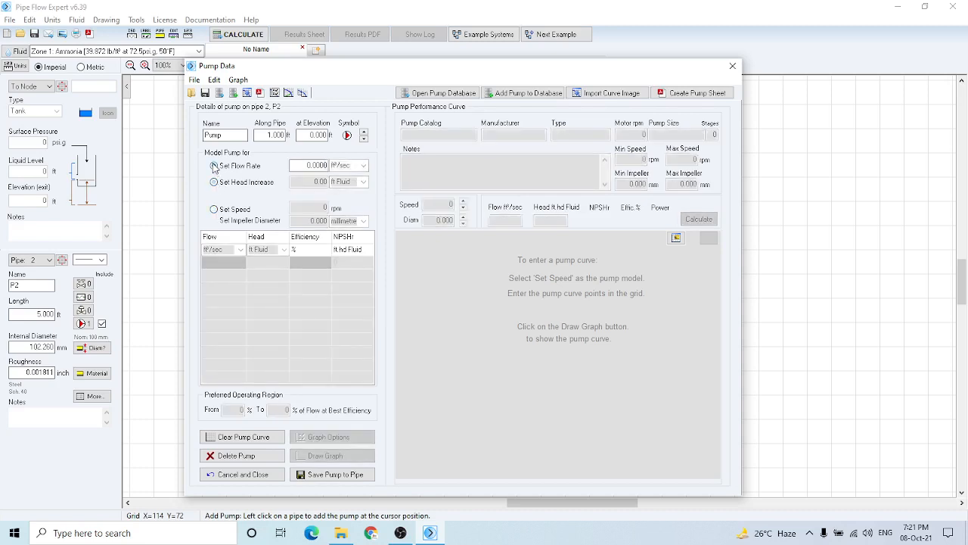
pyautogui.click(214, 210)
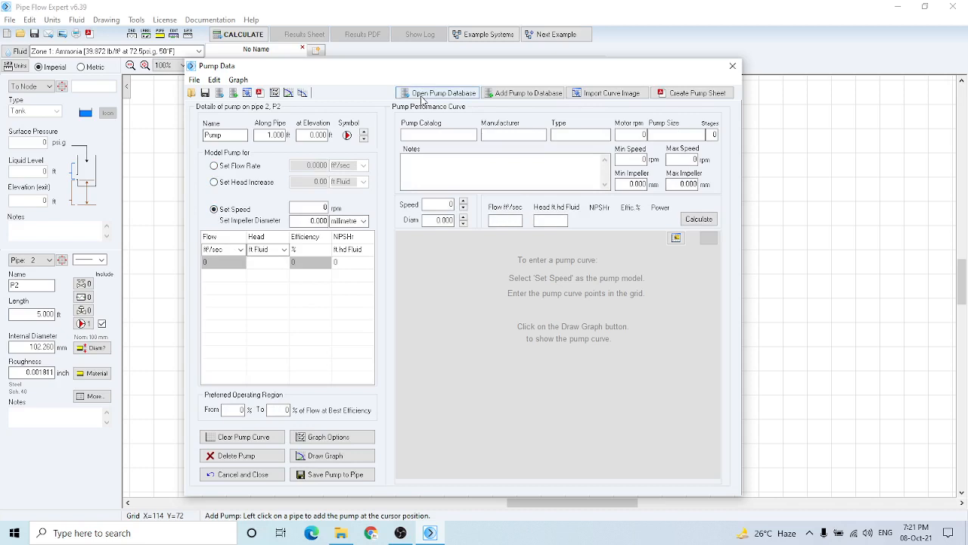
# Preview the performance curves of several GenericPumps_EndSuction_50Hz models in the pump database without choosing one
pyautogui.click(431, 99)
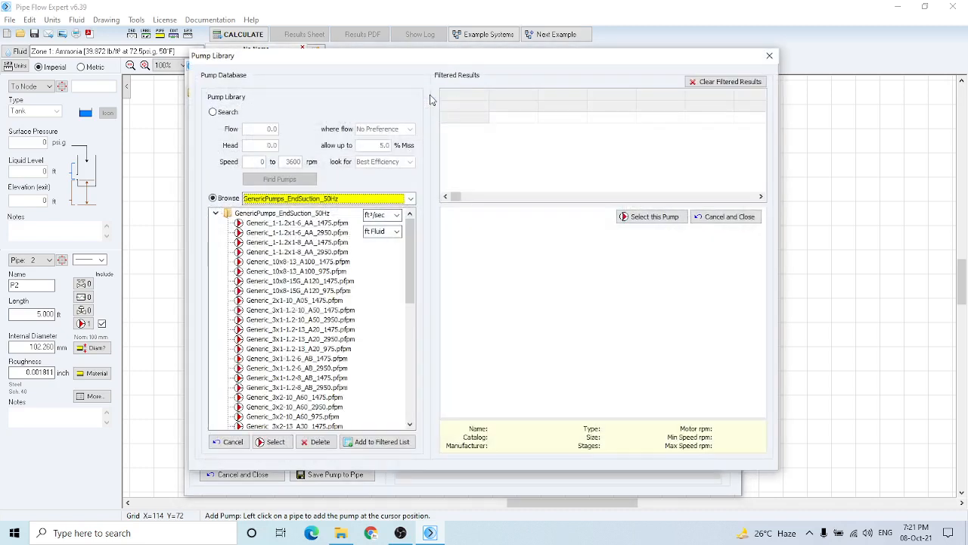
pyautogui.click(283, 262)
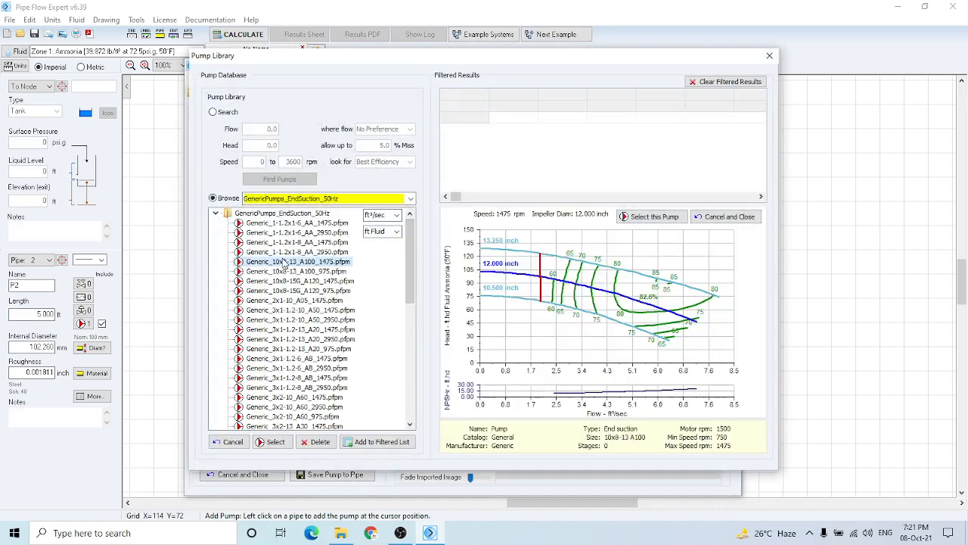
pyautogui.click(284, 342)
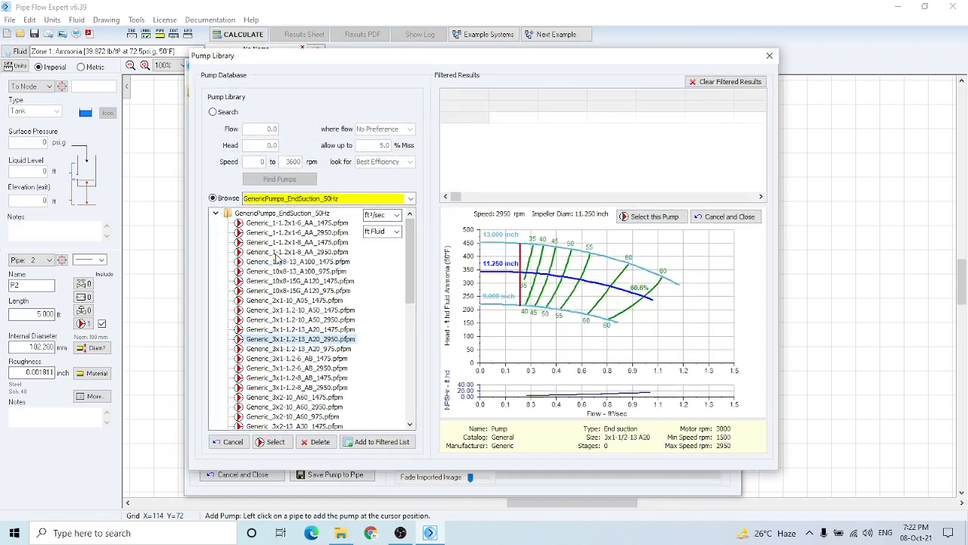
pyautogui.click(276, 257)
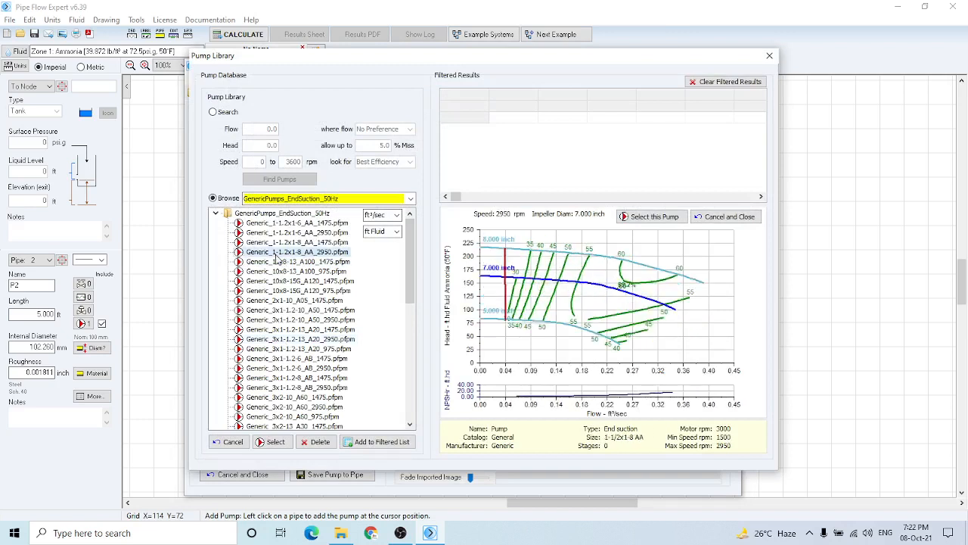
pyautogui.click(277, 321)
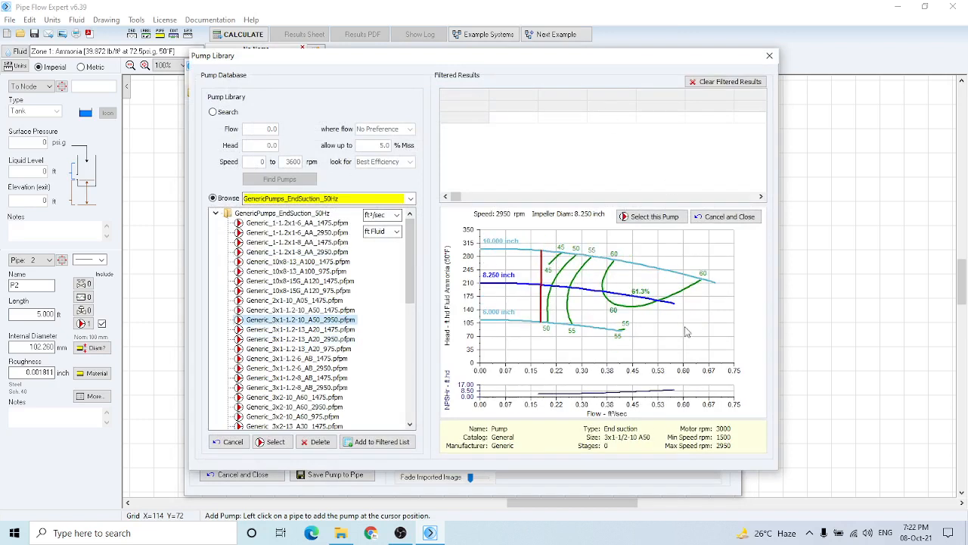
pyautogui.click(770, 55)
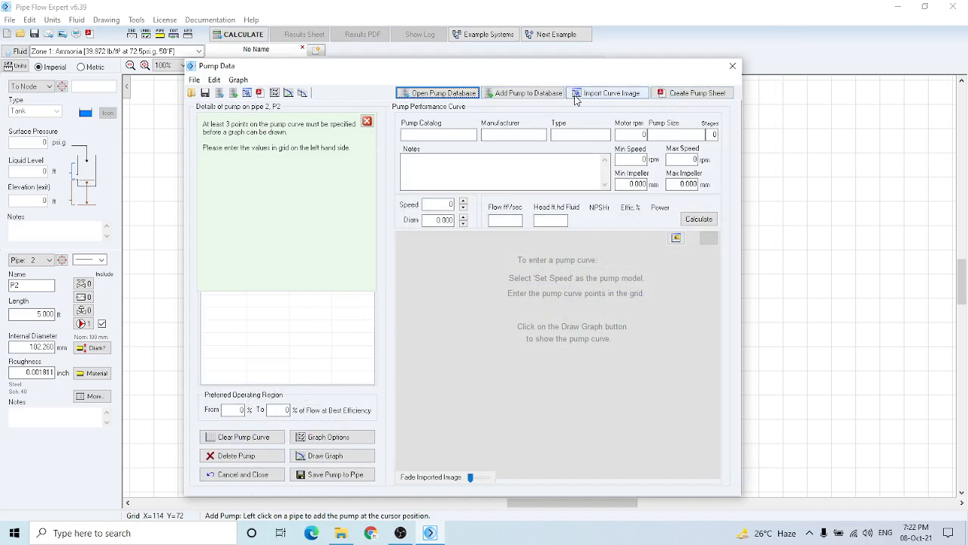
pyautogui.click(367, 121)
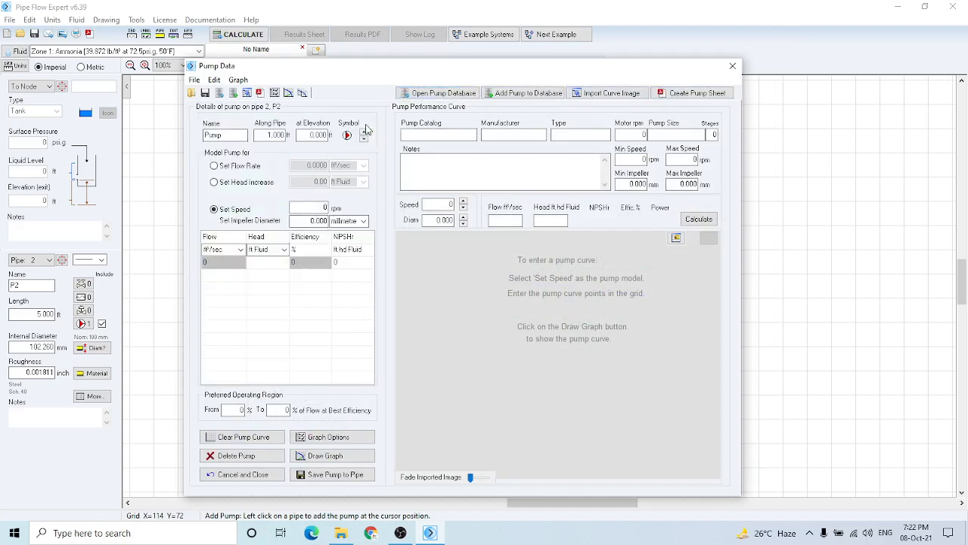
# Model the pump with a set flow rate of 1 l/min and save it to pipe P2
pyautogui.click(215, 168)
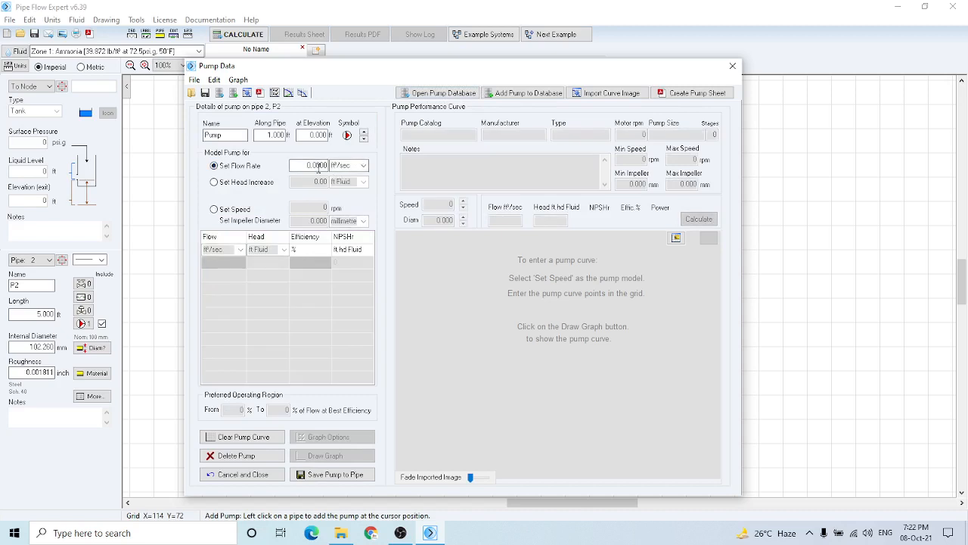
pyautogui.click(363, 166)
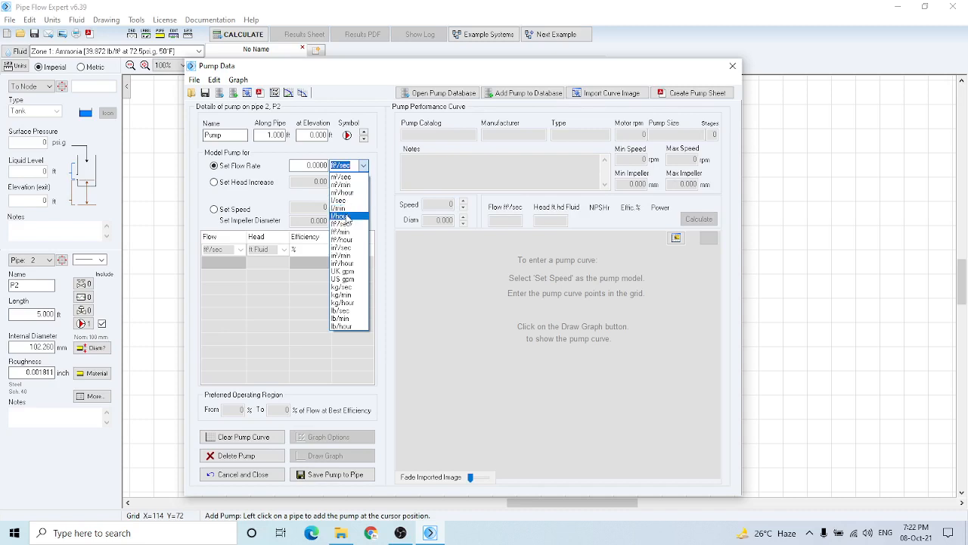
pyautogui.click(346, 208)
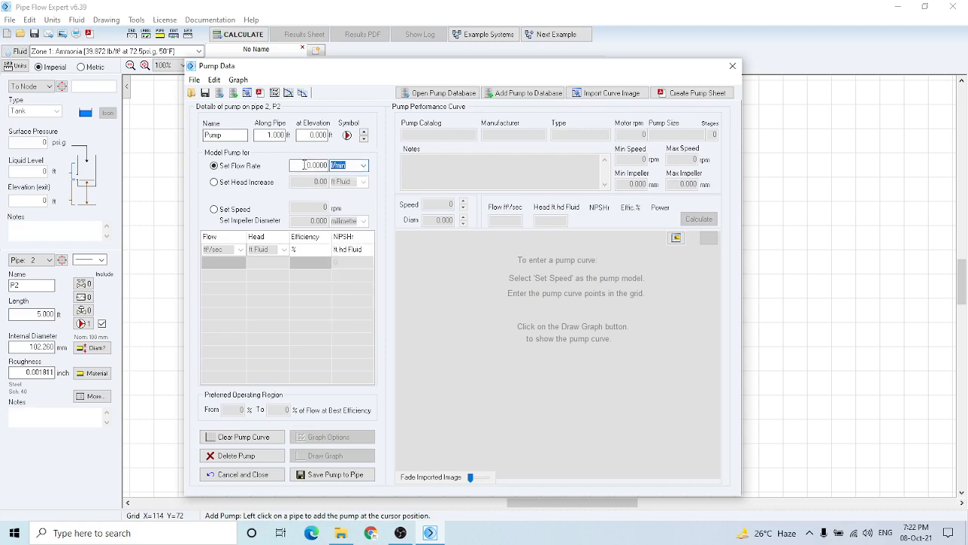
pyautogui.write('1')
pyautogui.click(335, 475)
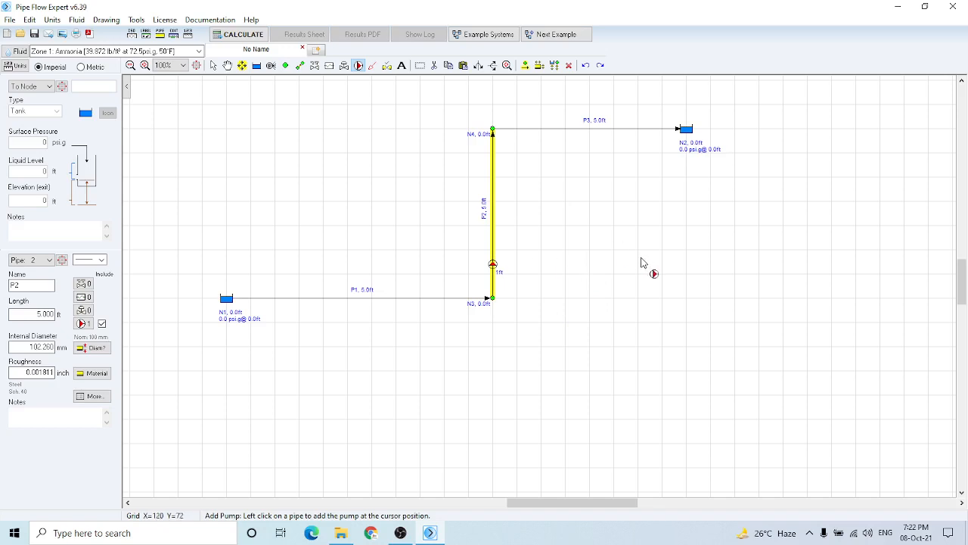
pyautogui.press('Escape')
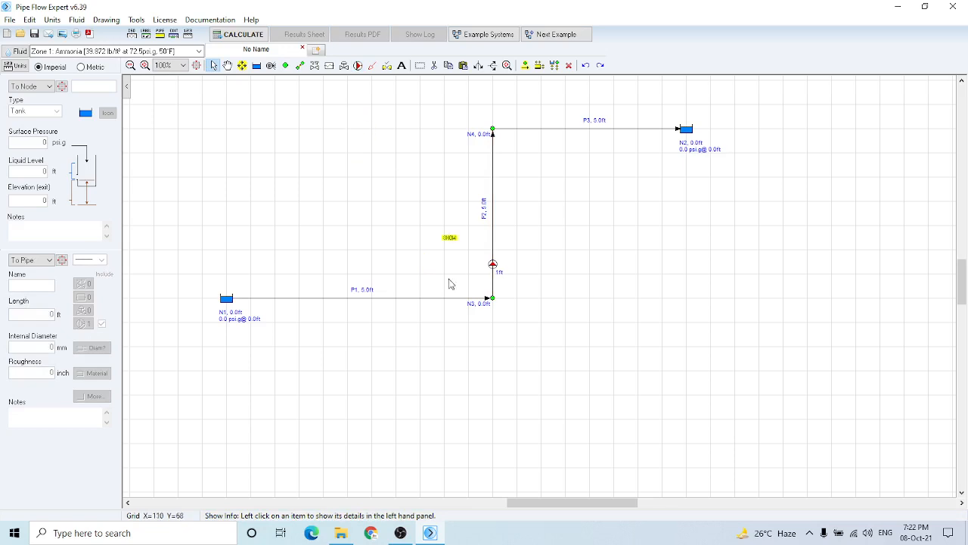
# Add a flow control valve (FCV) to horizontal pipe P1, toward its N3 end, with a set flow of 5 l/min
pyautogui.click(344, 66)
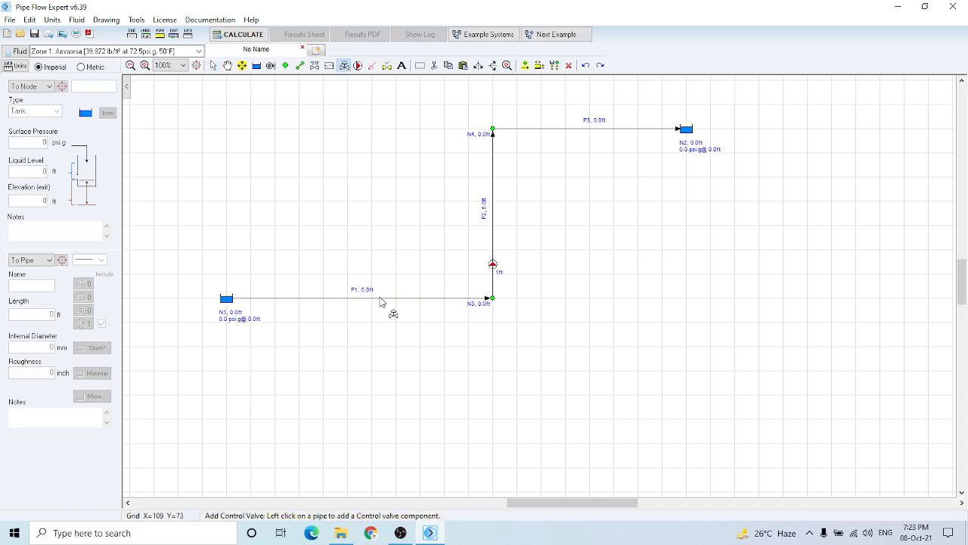
pyautogui.click(422, 299)
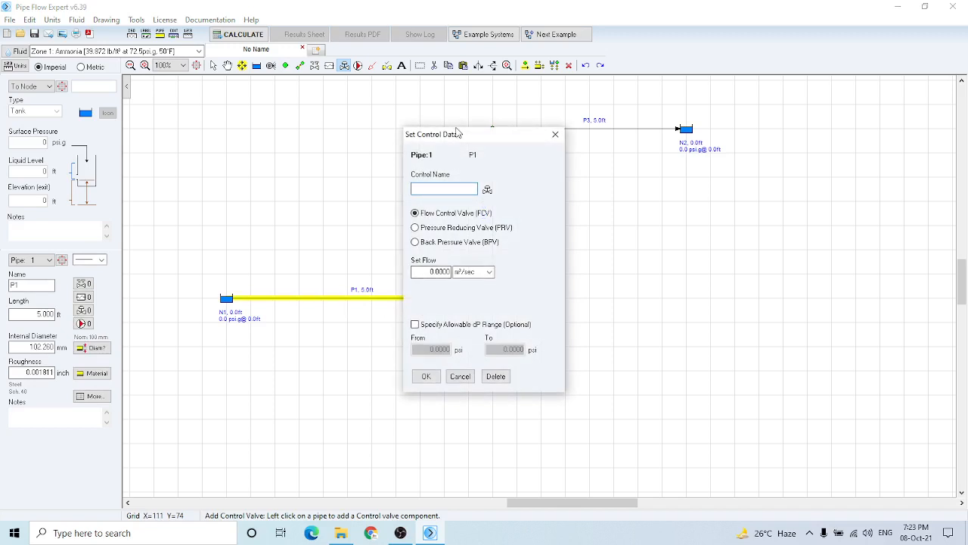
pyautogui.moveTo(457, 137); pyautogui.dragTo(617, 180)
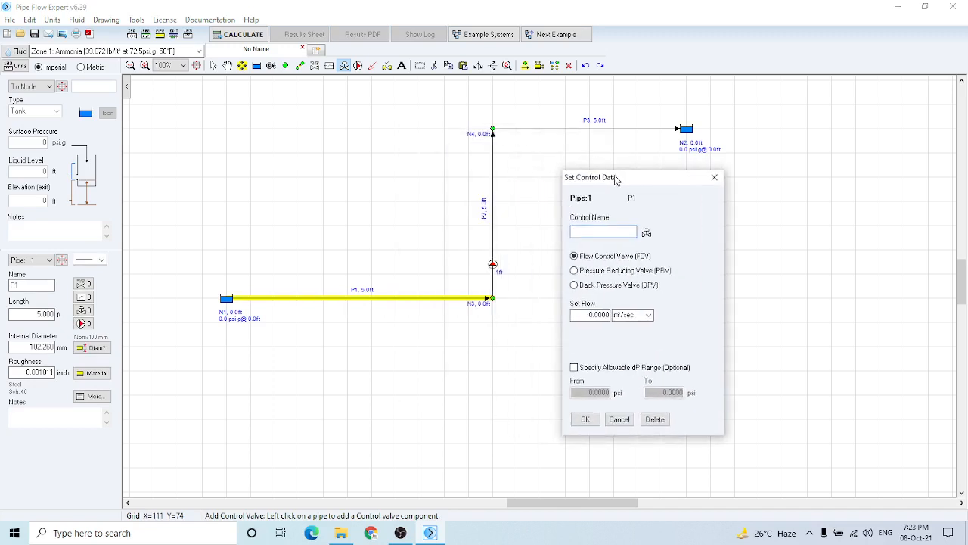
pyautogui.click(583, 237)
pyautogui.click(649, 314)
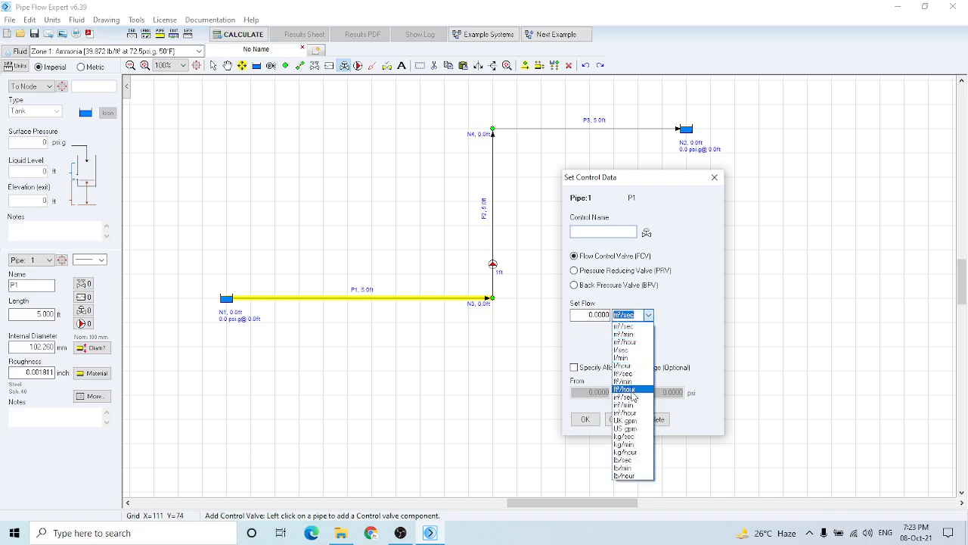
pyautogui.click(632, 358)
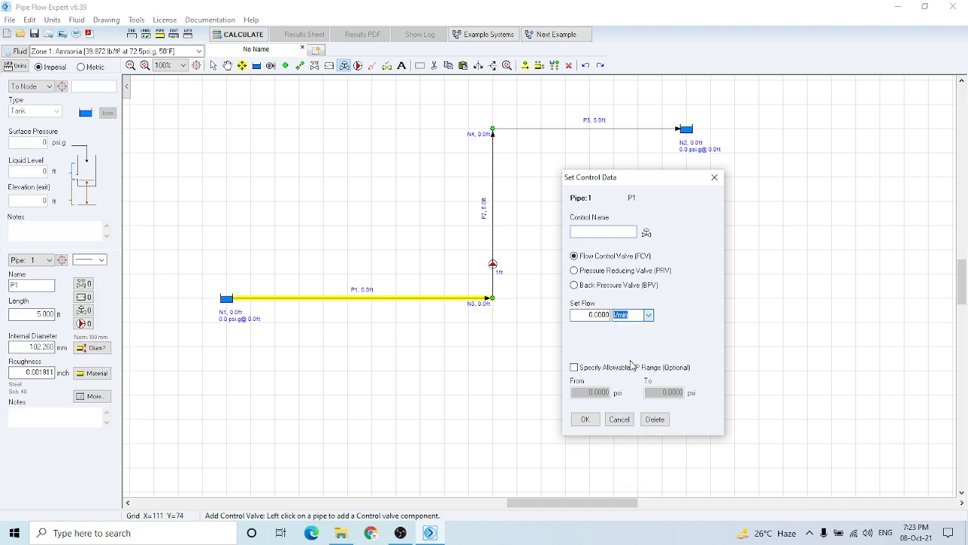
pyautogui.click(589, 314)
pyautogui.doubleClick(588, 314)
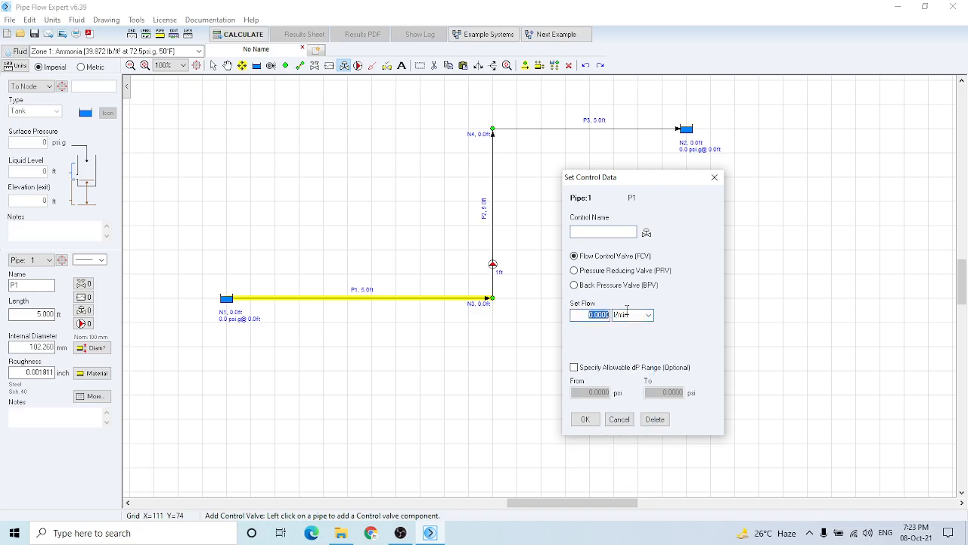
pyautogui.write('5')
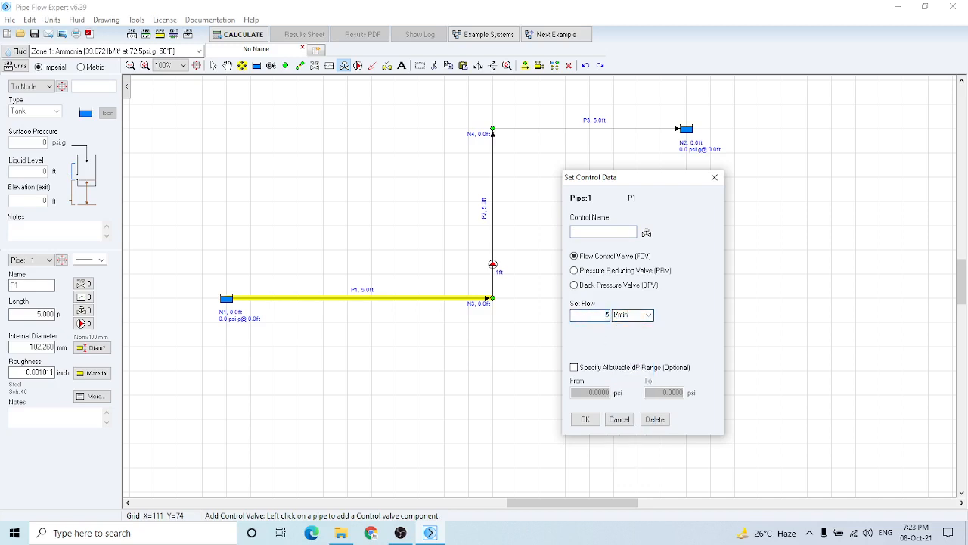
pyautogui.click(585, 418)
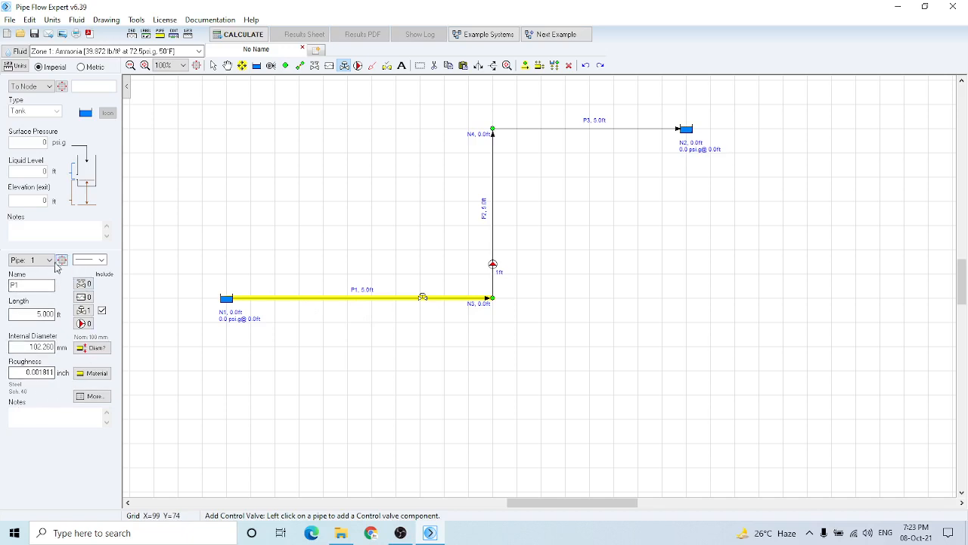
# Browse the pipe fittings list for pipe P1 and add a 300 mm (12") Long Bend to its fittings
pyautogui.click(36, 314)
pyautogui.click(24, 372)
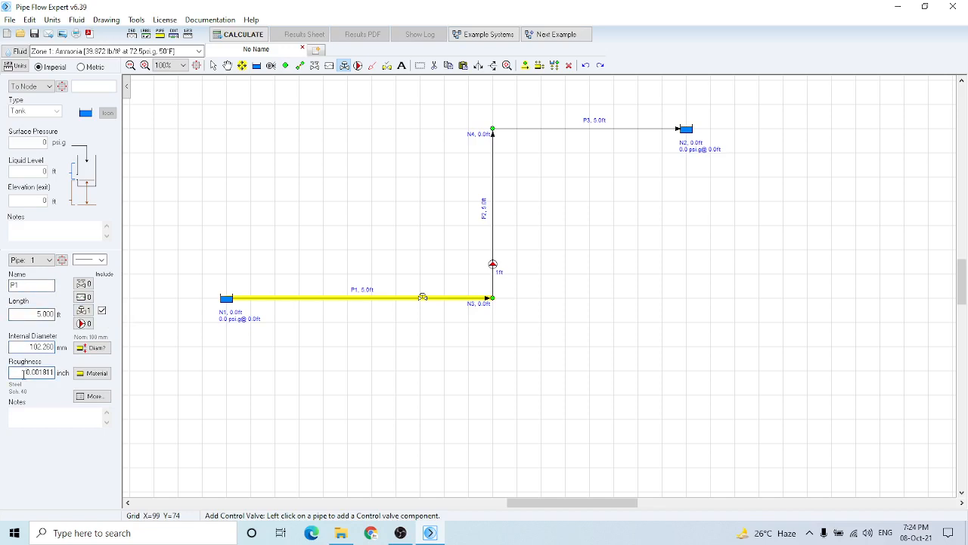
pyautogui.click(84, 284)
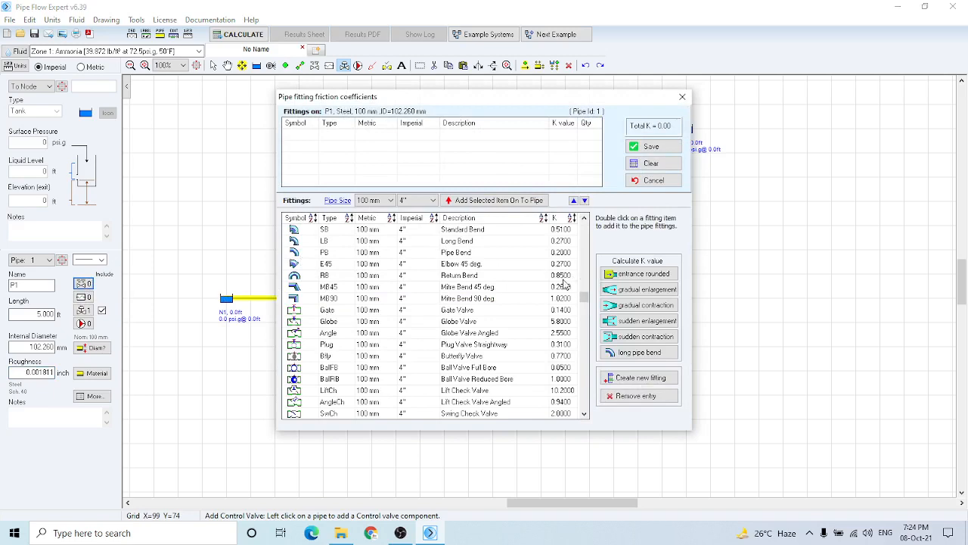
pyautogui.moveTo(584, 298); pyautogui.dragTo(576, 402)
pyautogui.scroll(-3, 574, 402)
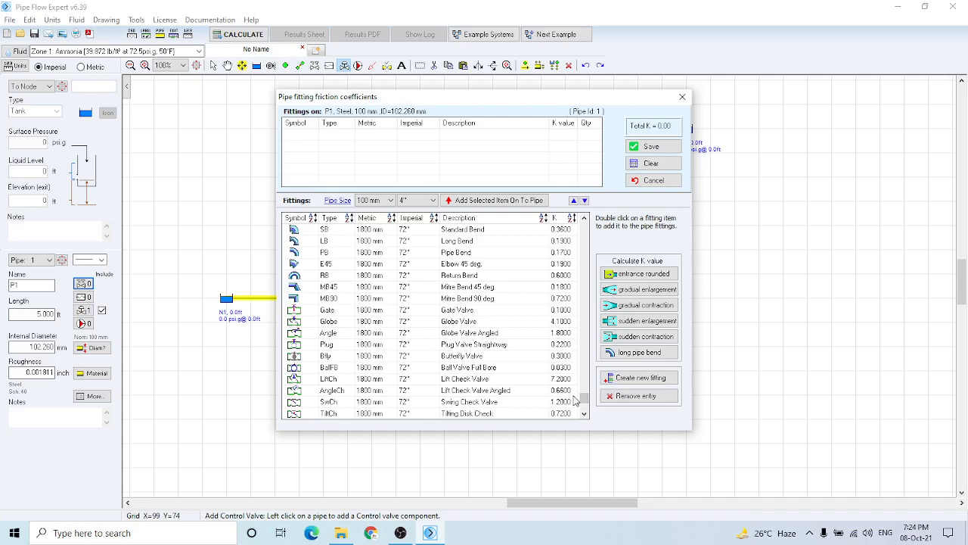
pyautogui.click(576, 391)
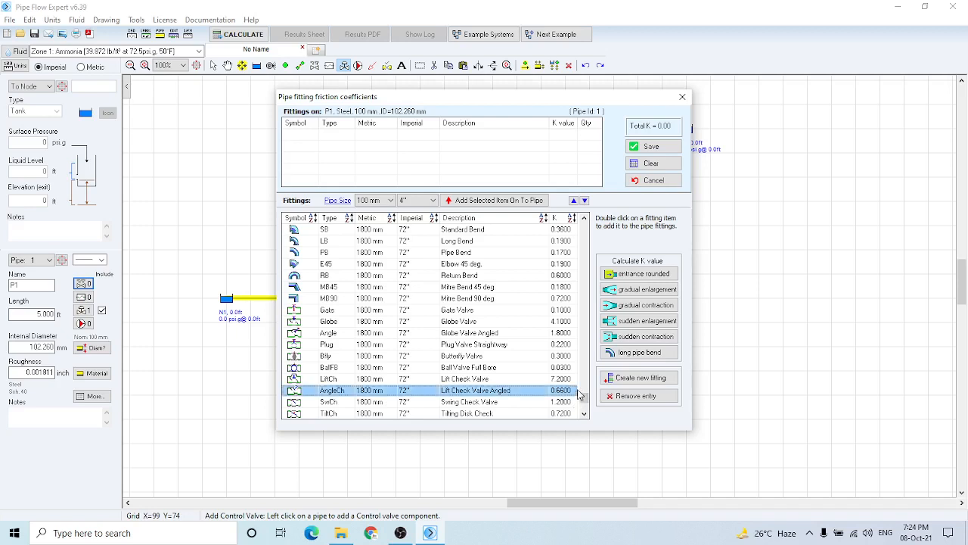
pyautogui.scroll(10, 584, 394)
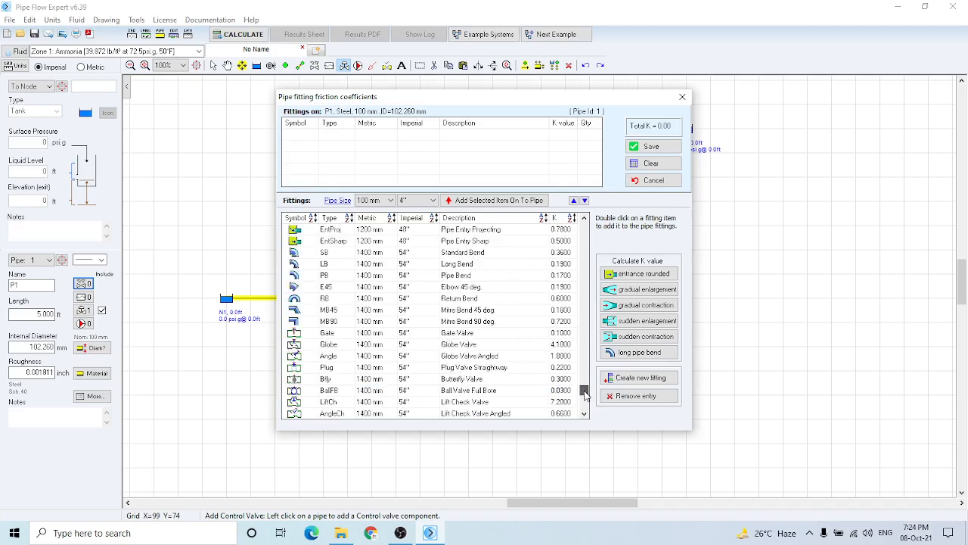
pyautogui.moveTo(584, 394); pyautogui.dragTo(584, 386)
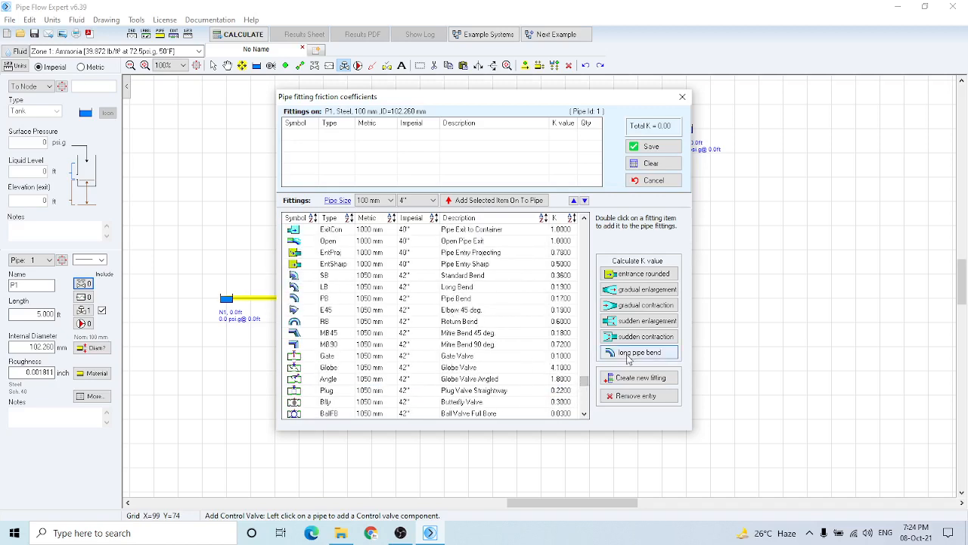
pyautogui.moveTo(583, 383); pyautogui.dragTo(580, 322)
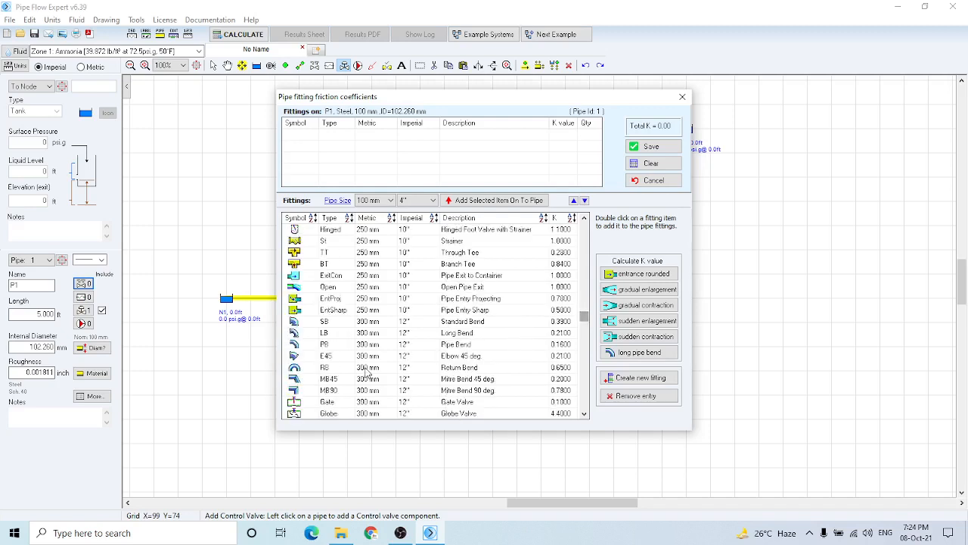
pyautogui.click(294, 337)
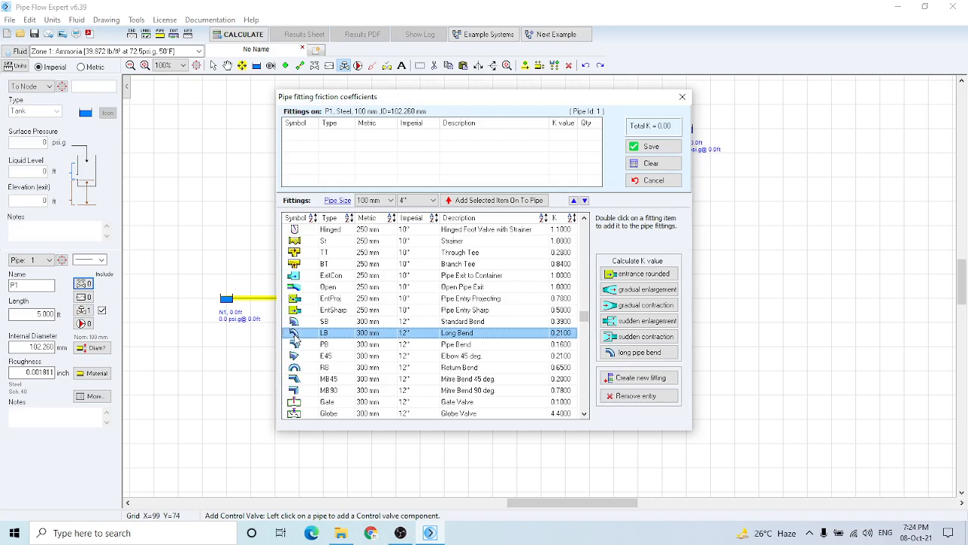
pyautogui.doubleClick(306, 336)
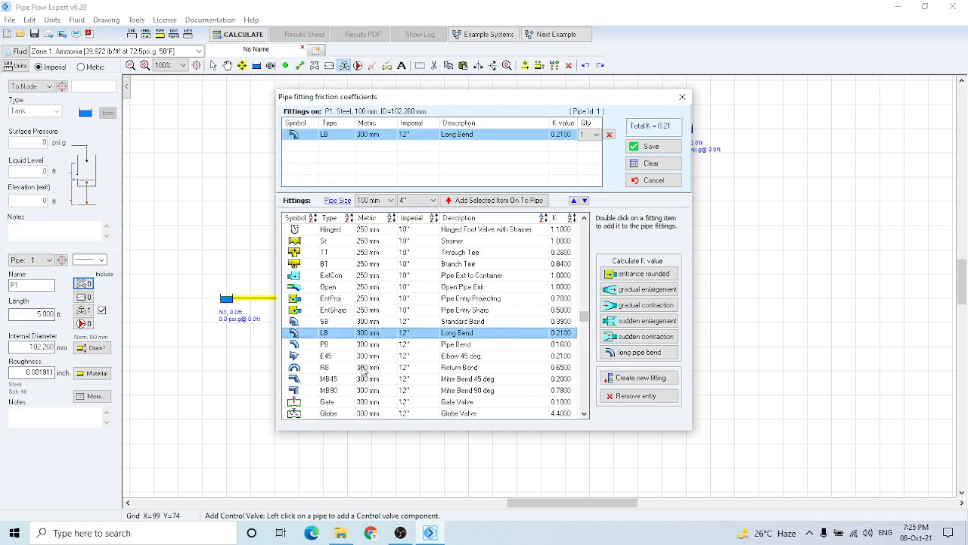
# Add 300 mm Elbow 45 deg. fittings to pipe P1 with a quantity of 2 and save its fittings
pyautogui.click(460, 359)
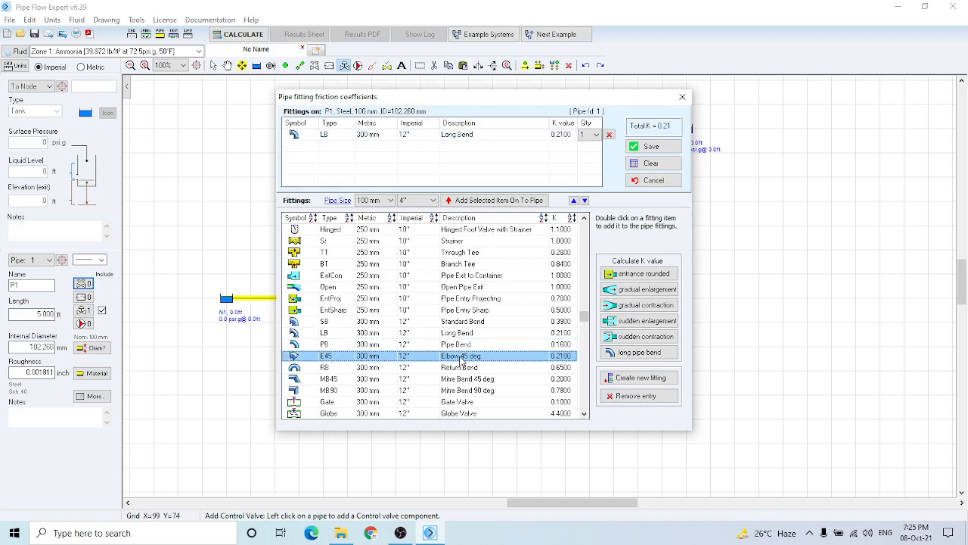
pyautogui.doubleClick(461, 359)
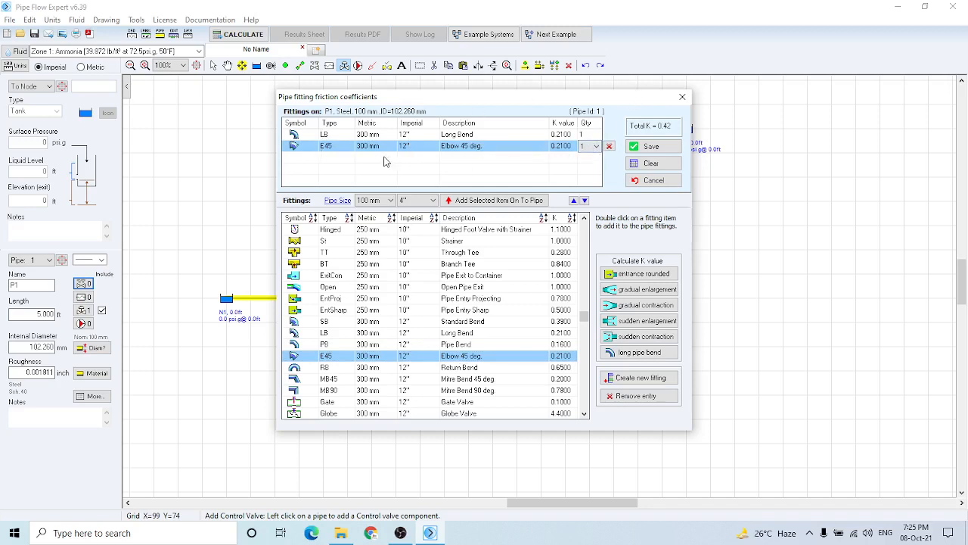
pyautogui.click(597, 148)
pyautogui.click(594, 167)
pyautogui.click(642, 149)
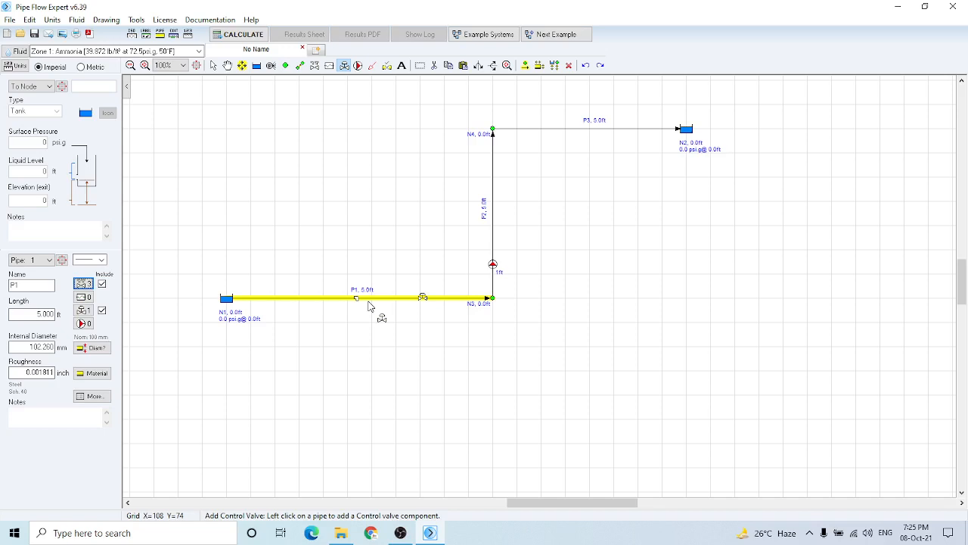
# Leave control valve placement and set the liquid level of tank N1 to 10 ft
pyautogui.click(227, 300)
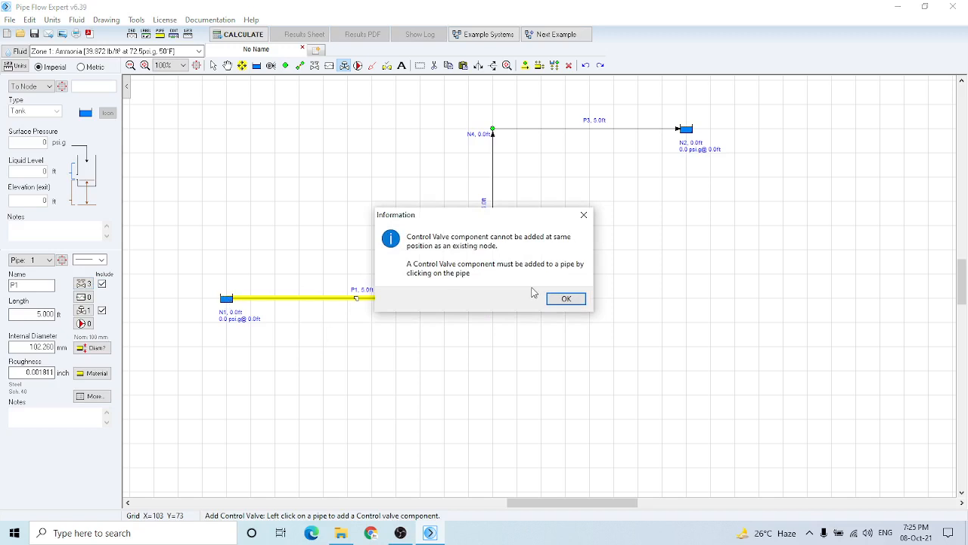
pyautogui.click(565, 299)
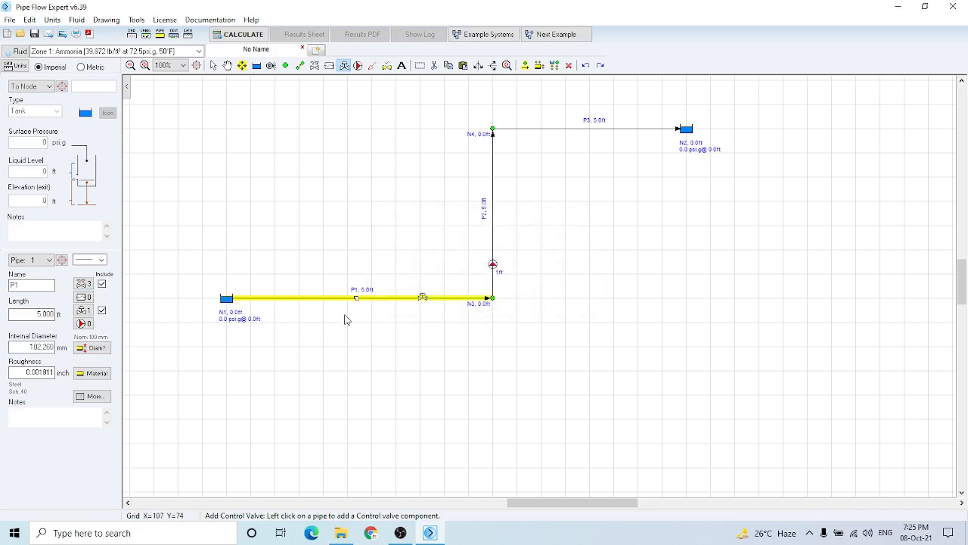
pyautogui.press('Escape')
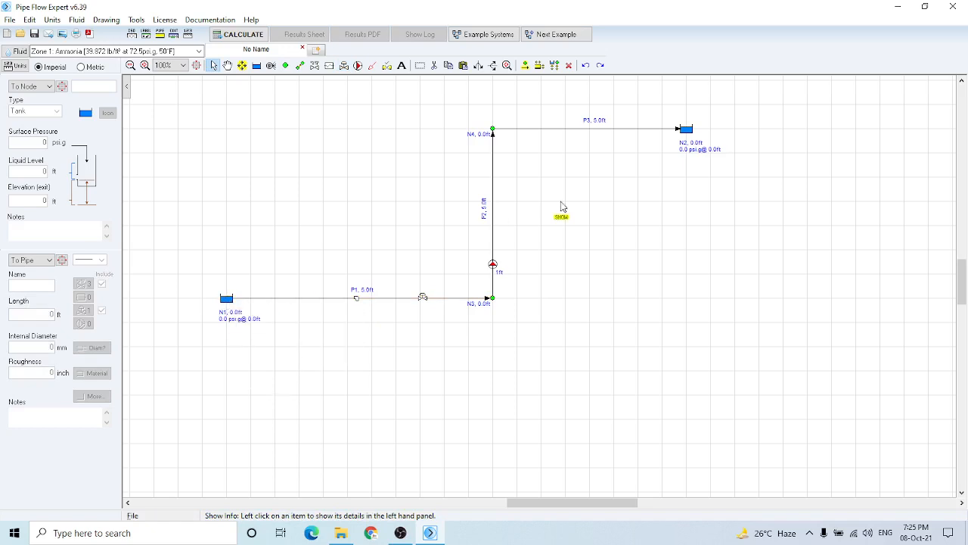
pyautogui.click(228, 303)
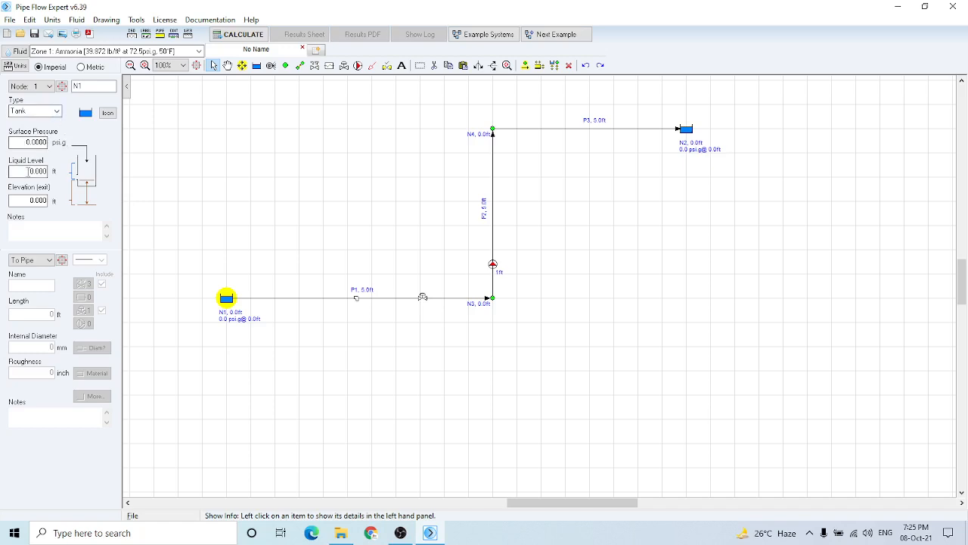
pyautogui.moveTo(28, 171); pyautogui.dragTo(54, 173)
pyautogui.write('10')
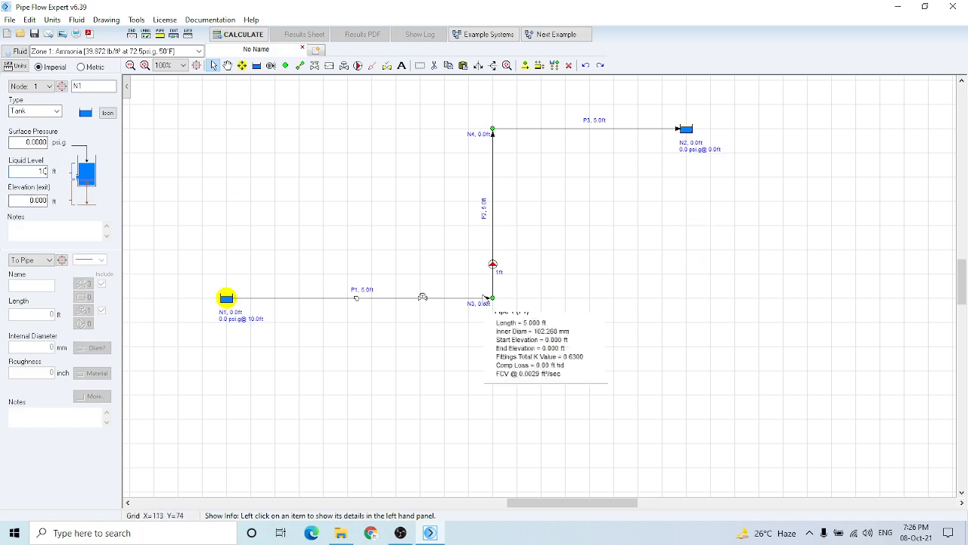
# Set tank N2's liquid level to 10 ft and its exit elevation to 4 ft
pyautogui.moveTo(496, 278)
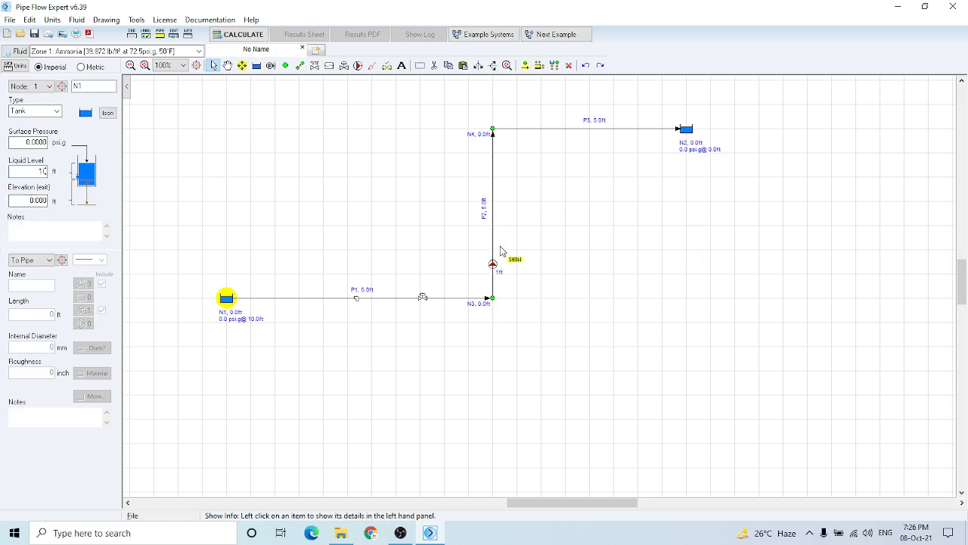
pyautogui.click(685, 129)
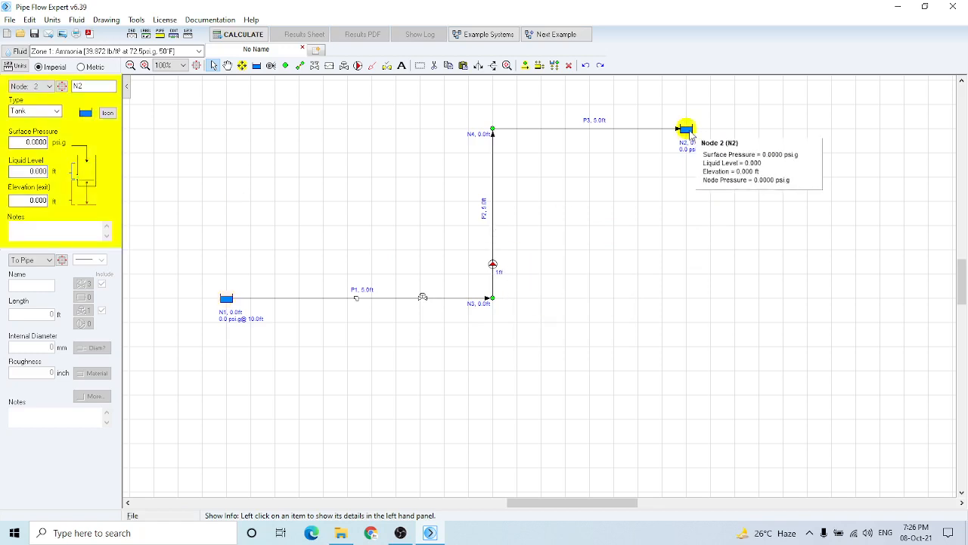
pyautogui.click(26, 171)
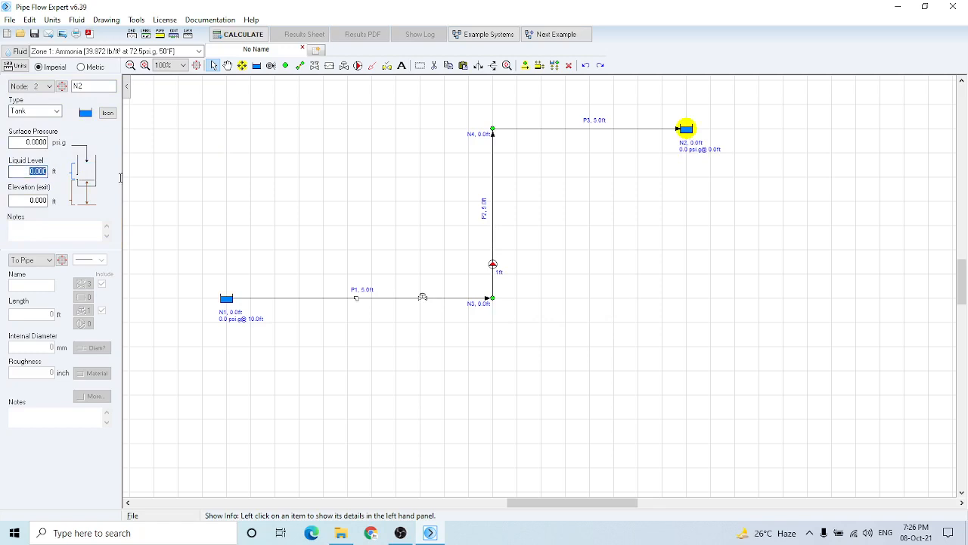
pyautogui.write('10')
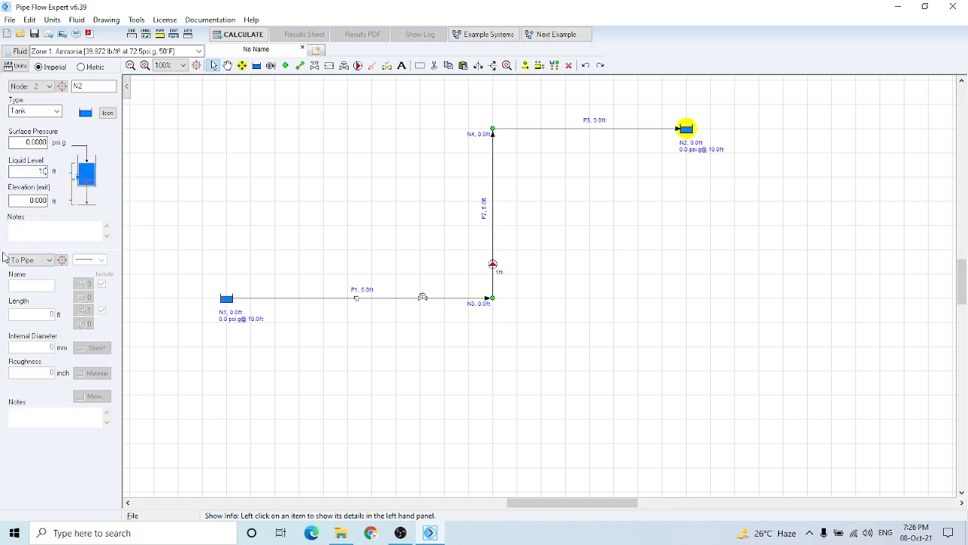
pyautogui.click(28, 200)
pyautogui.moveTo(29, 201); pyautogui.dragTo(70, 209)
pyautogui.write('4')
# Inspect the properties of pipes P1 and P2 and the additional editing options for P2 without choosing any
pyautogui.moveTo(321, 313)
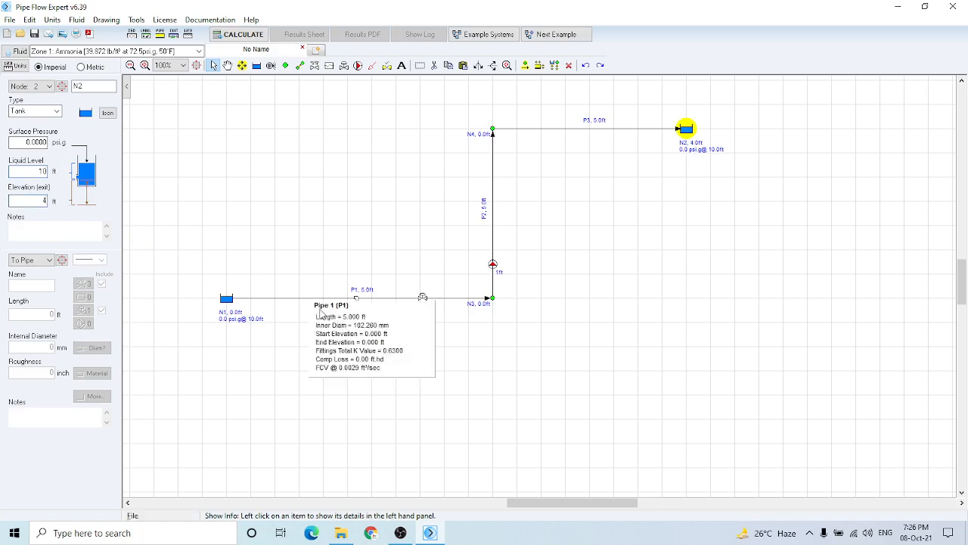
pyautogui.moveTo(489, 232)
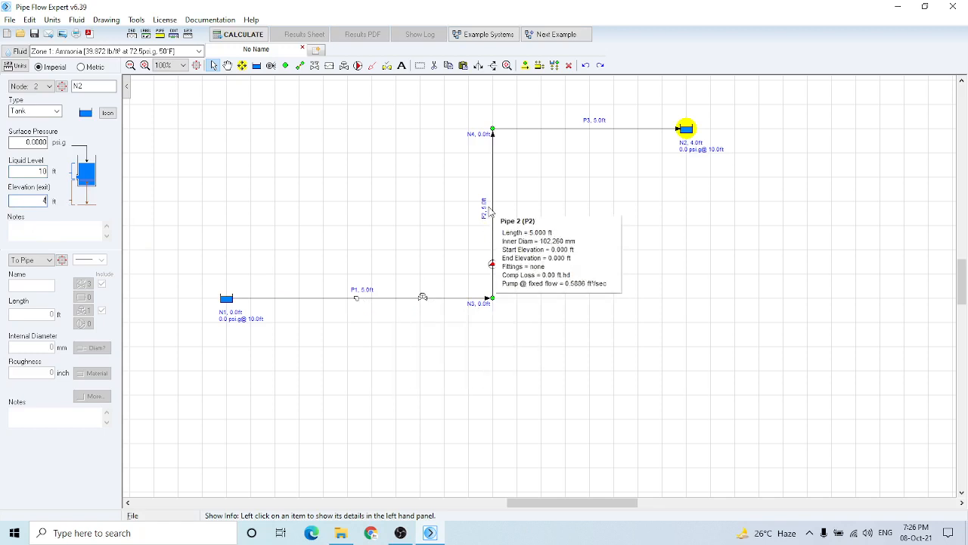
pyautogui.click(492, 208)
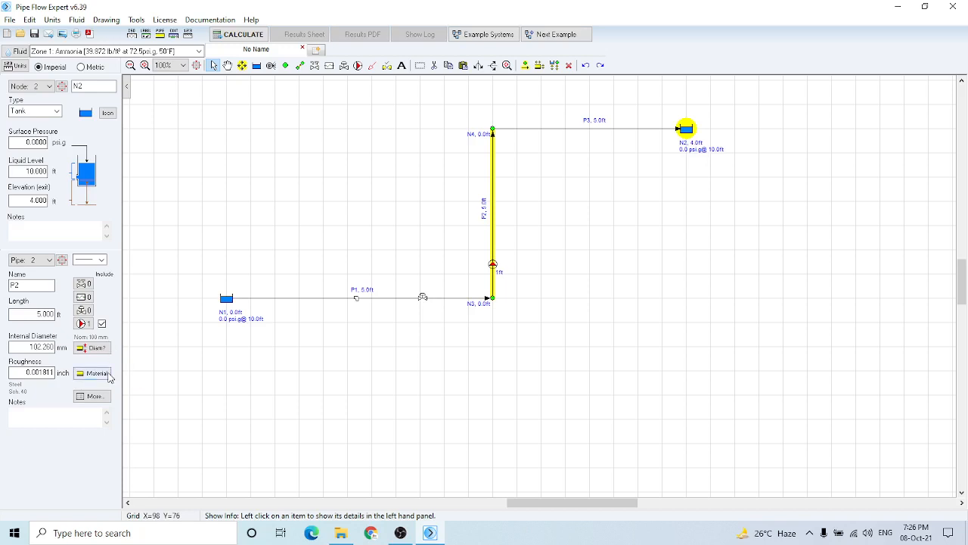
pyautogui.click(94, 397)
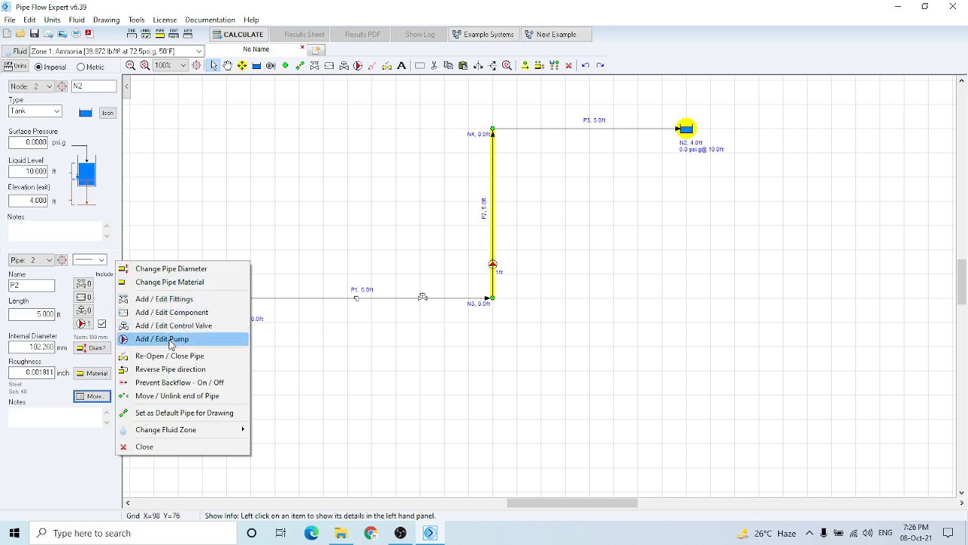
pyautogui.click(326, 214)
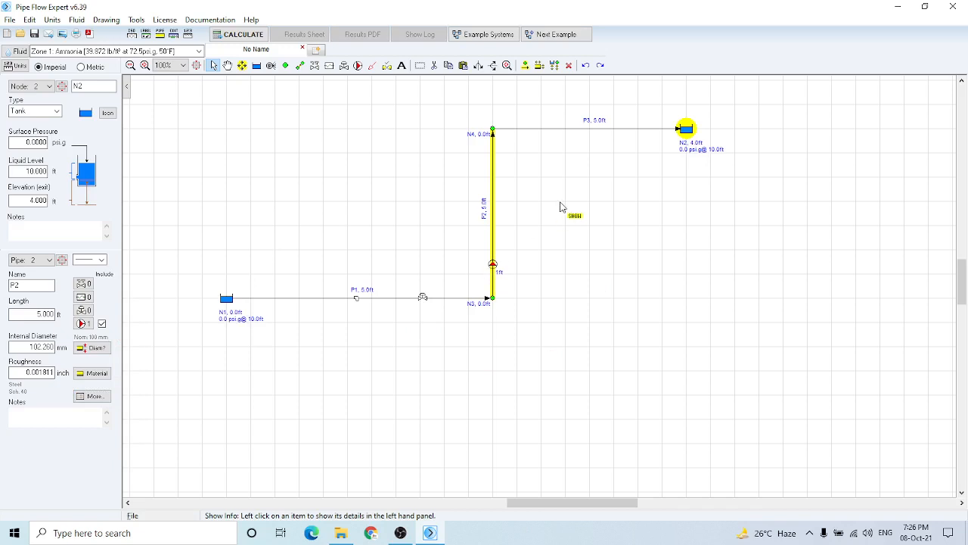
# Calculate the network, letting the fitting sizes update automatically to match the pipes, and review the results log
pyautogui.click(233, 36)
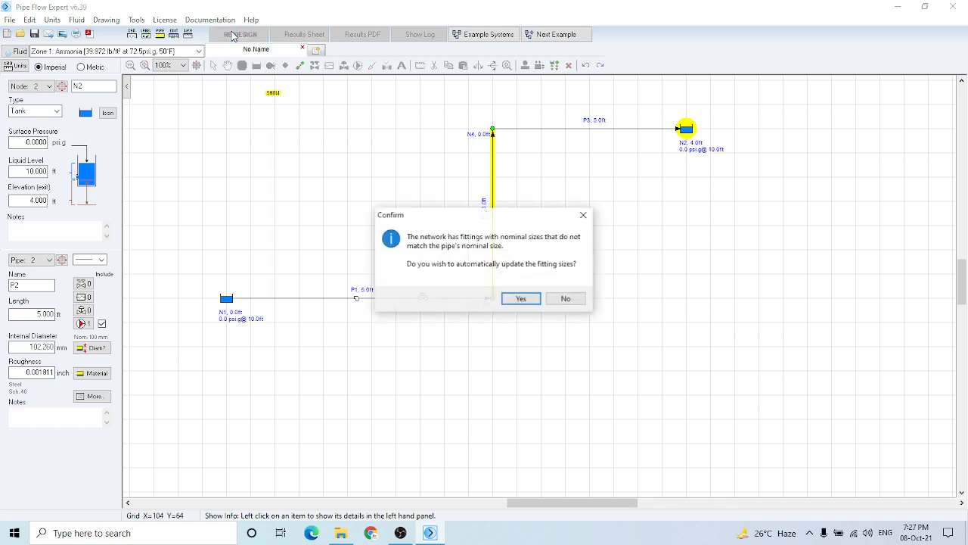
pyautogui.click(521, 300)
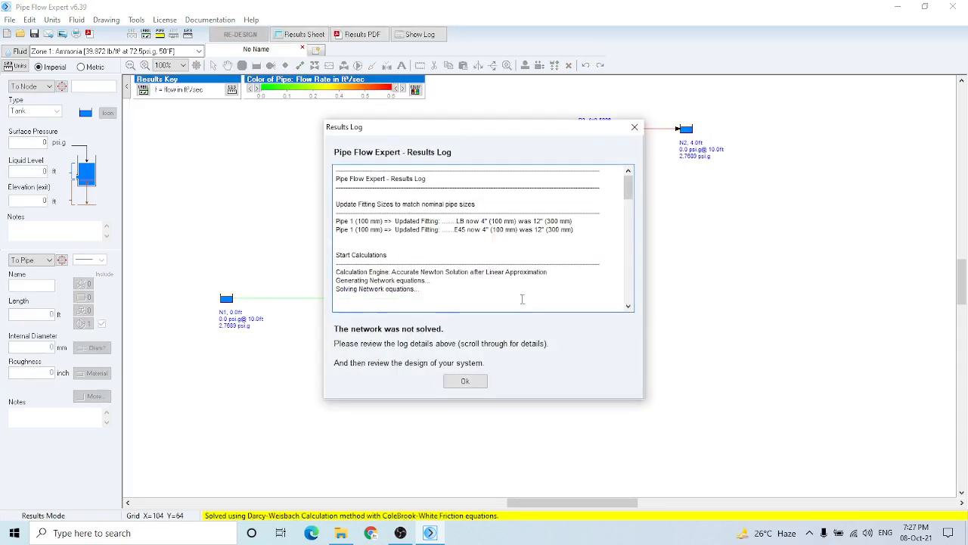
pyautogui.moveTo(628, 189); pyautogui.dragTo(627, 218)
pyautogui.click(466, 384)
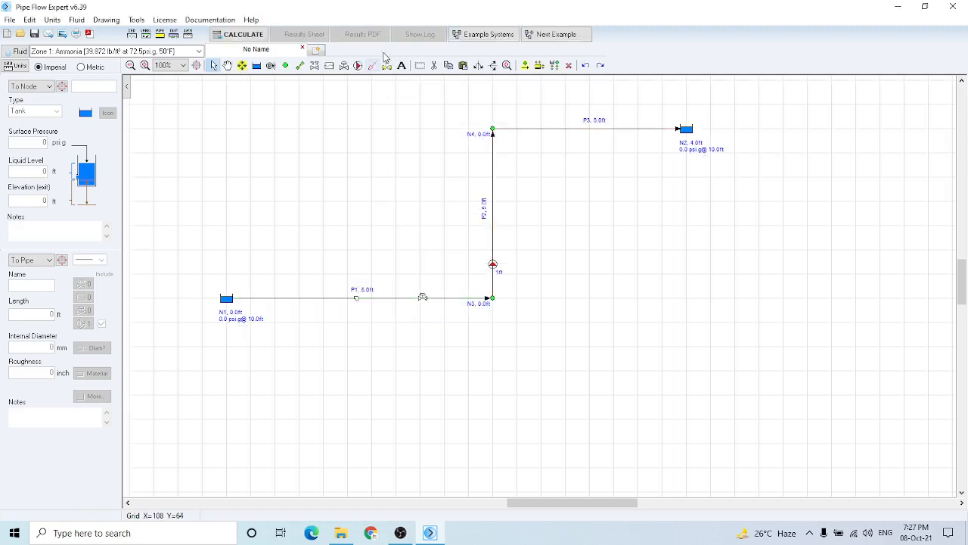
# Recalculate the unchanged network two more times, checking the results log after each run
pyautogui.click(242, 35)
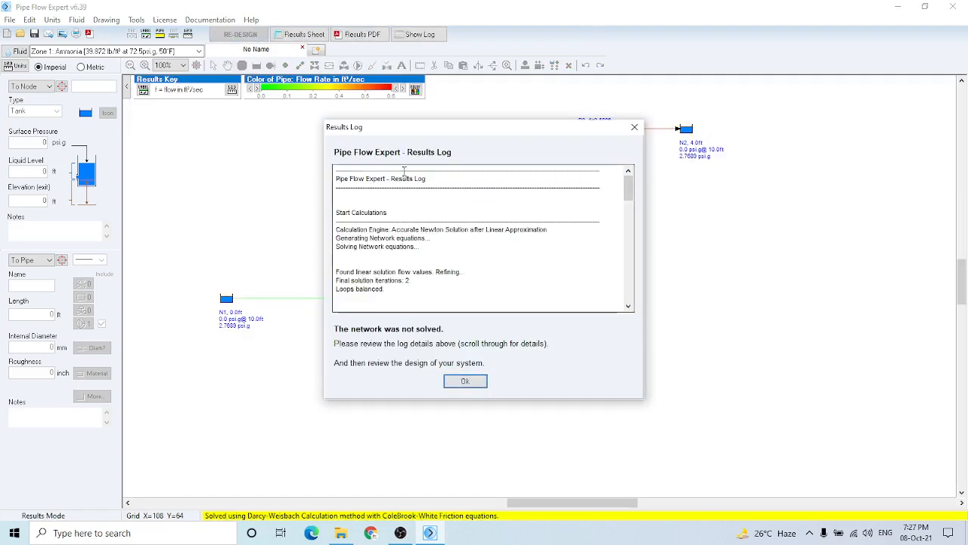
pyautogui.click(467, 382)
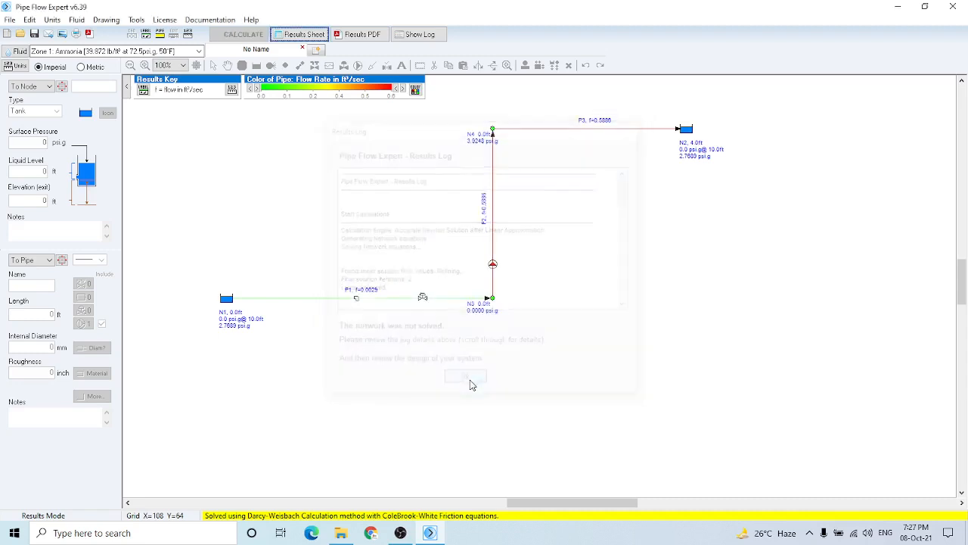
pyautogui.click(243, 35)
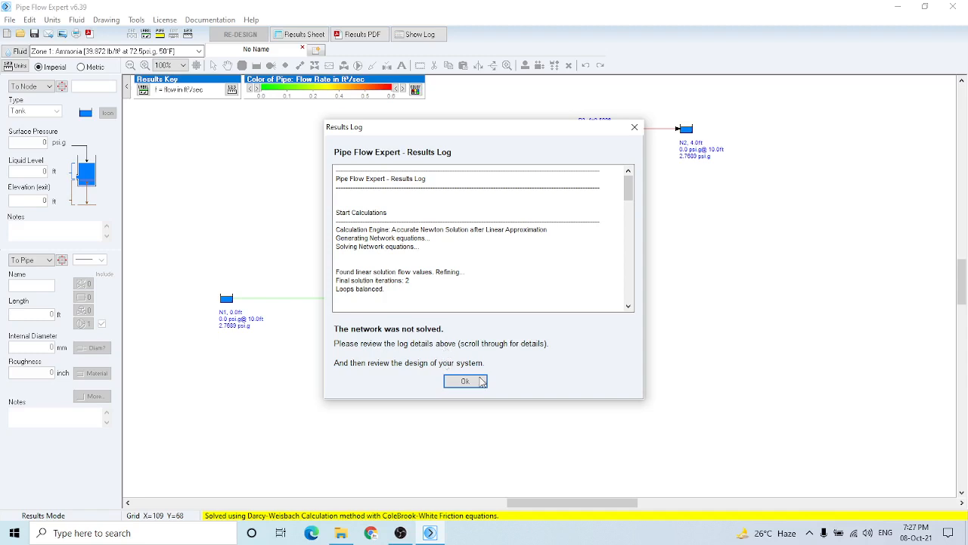
pyautogui.click(465, 382)
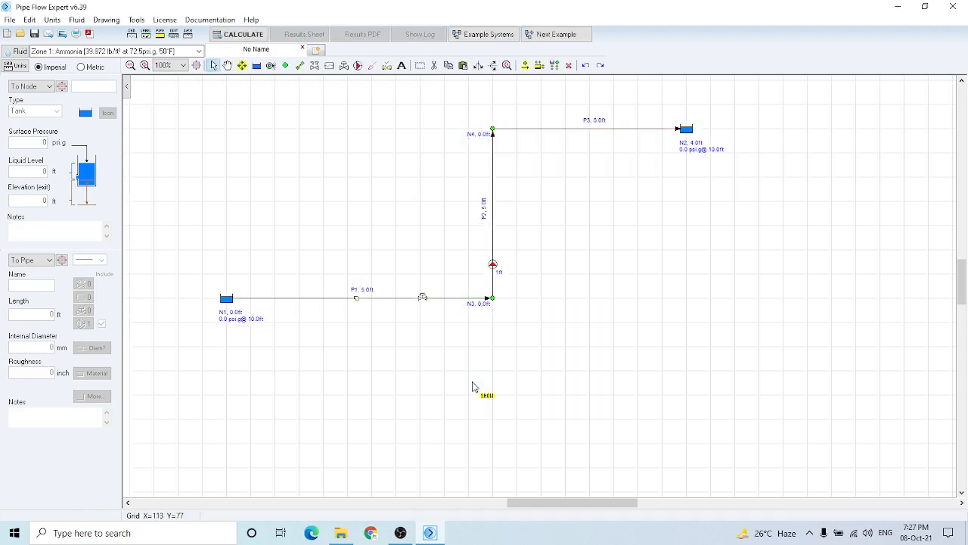